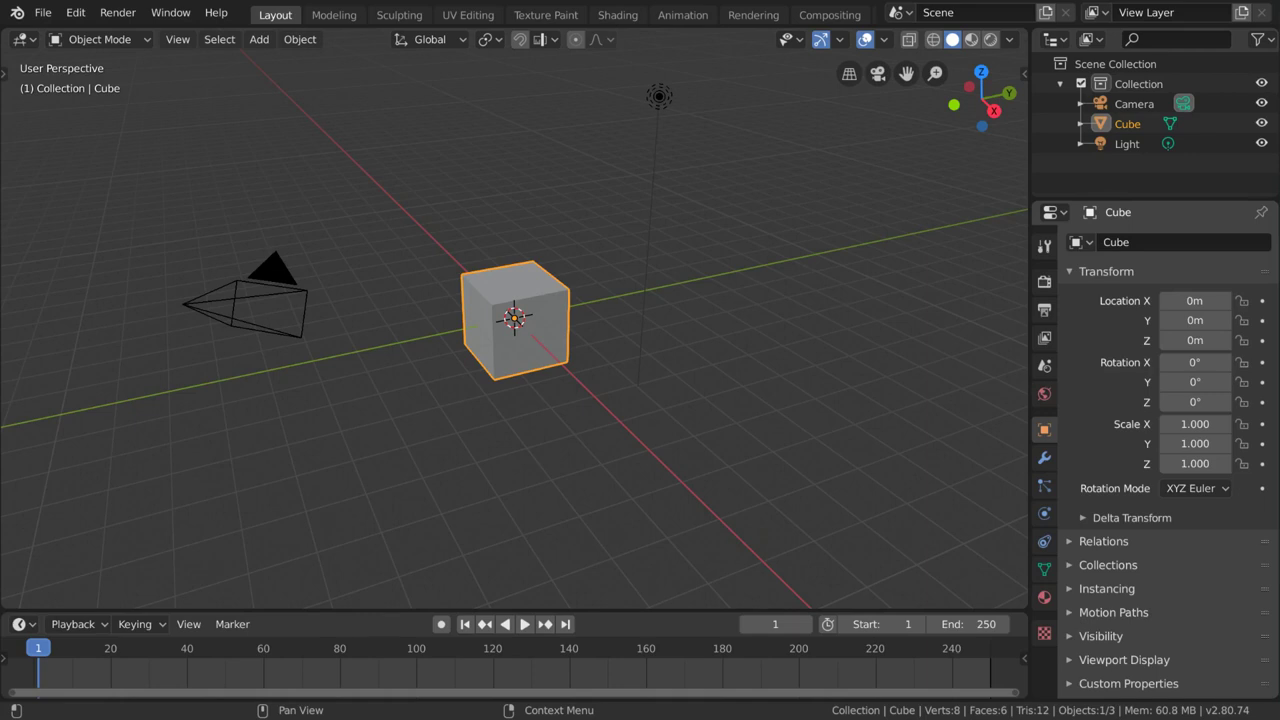
Switch to the Shading workspace and bring the whole Principled BSDF and Material Output nodes of the cube into view
{"action": "left_click", "coordinate": [617, 15]}
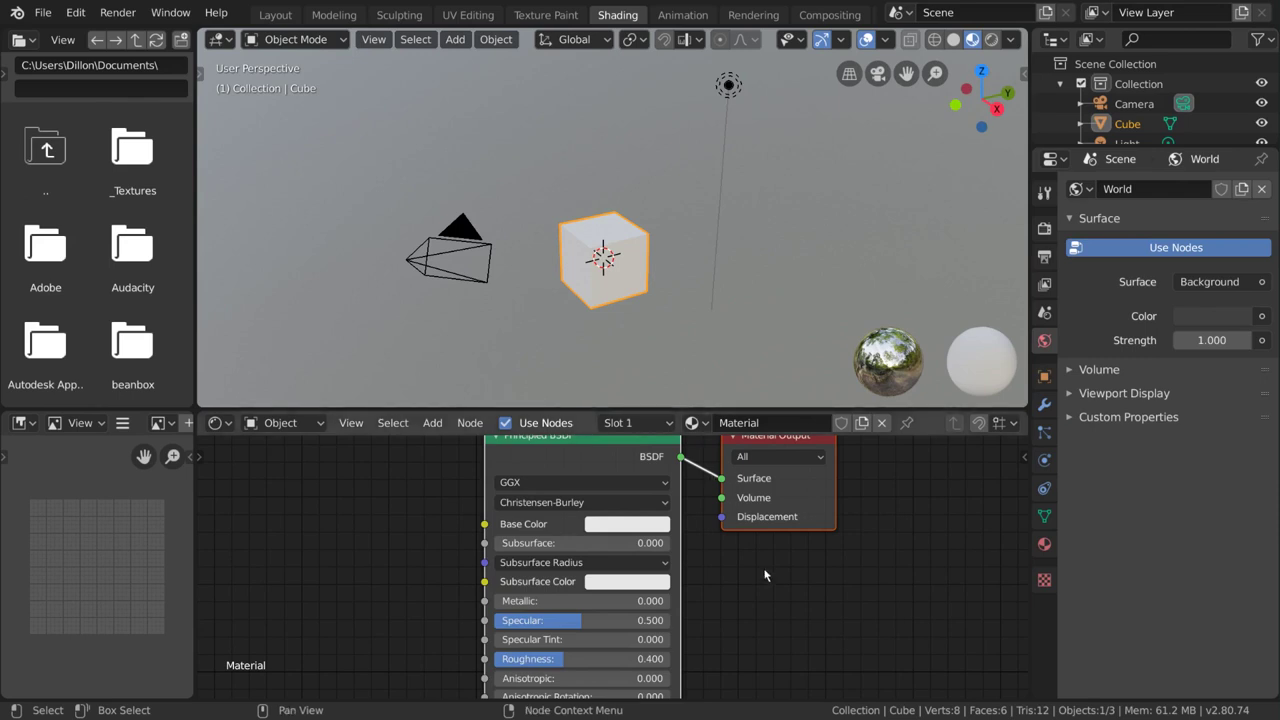
{"action": "scroll", "coordinate": [764, 574], "scroll_direction": "down", "scroll_amount": 3}
{"action": "scroll", "coordinate": [766, 590], "scroll_direction": "down", "scroll_amount": 1}
{"action": "middle_click_drag", "start_coordinate": [774, 620], "coordinate": [768, 585]}
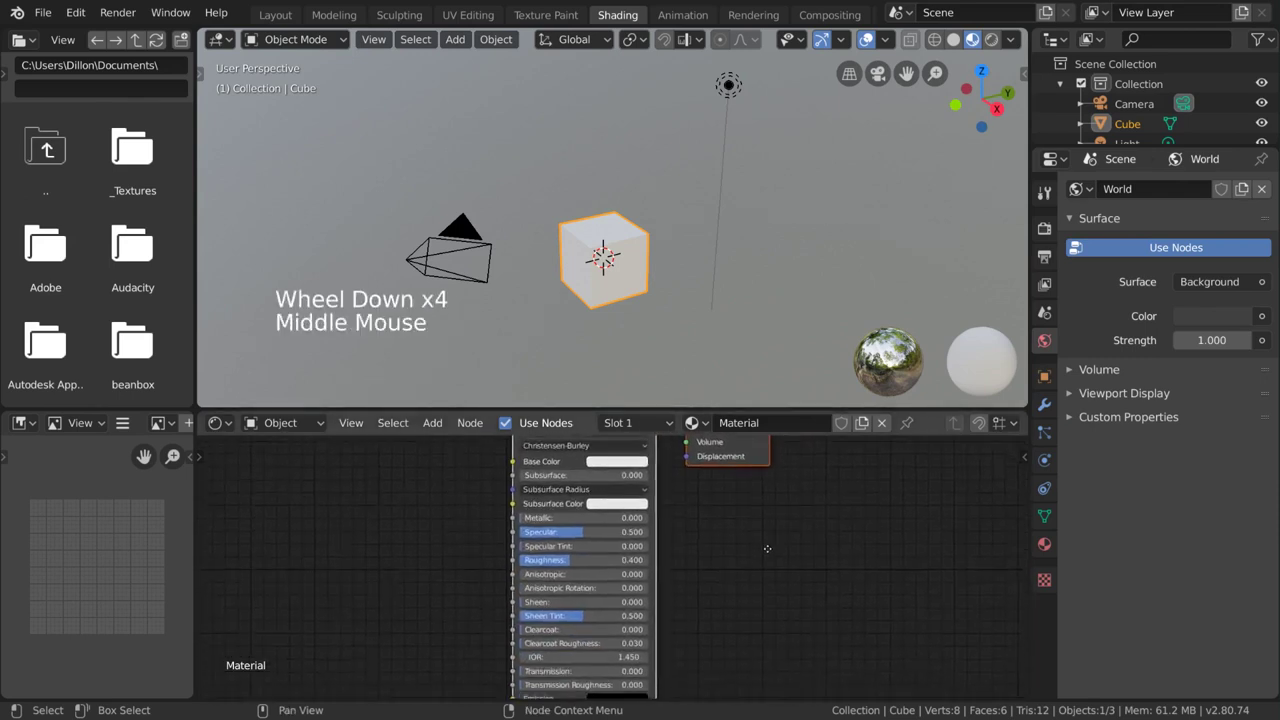
{"action": "scroll", "coordinate": [766, 555], "scroll_direction": "down", "scroll_amount": 3}
{"action": "scroll", "coordinate": [756, 558], "scroll_direction": "down", "scroll_amount": 1}
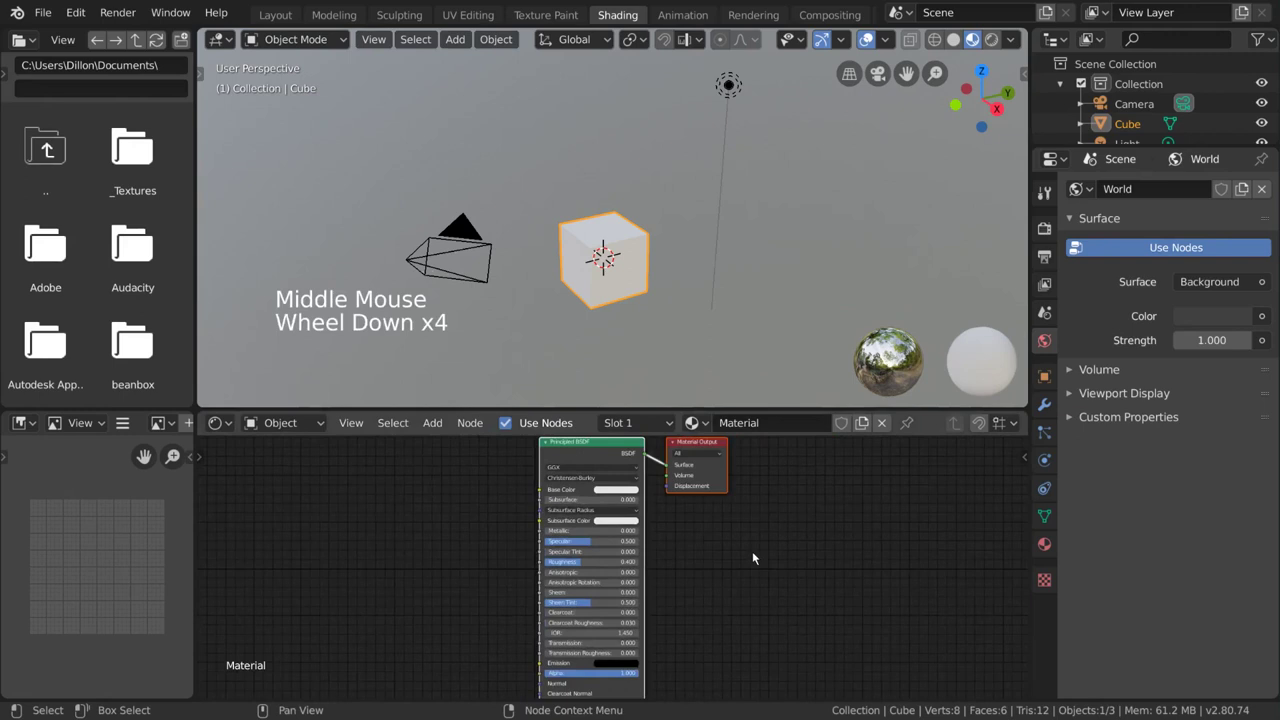
Select the camera, reselect the cube, and shift the Base Color of its Principled BSDF slightly from white toward blue
{"action": "left_click", "coordinate": [493, 250]}
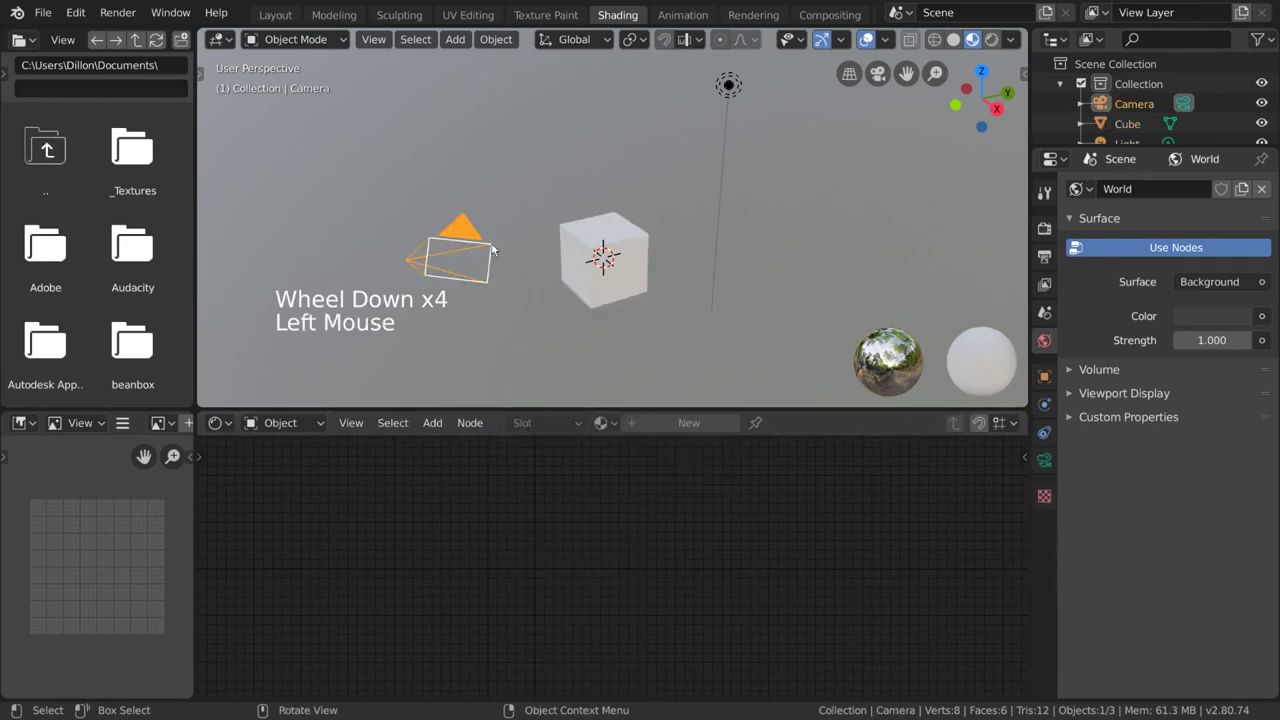
{"action": "left_click", "coordinate": [590, 237]}
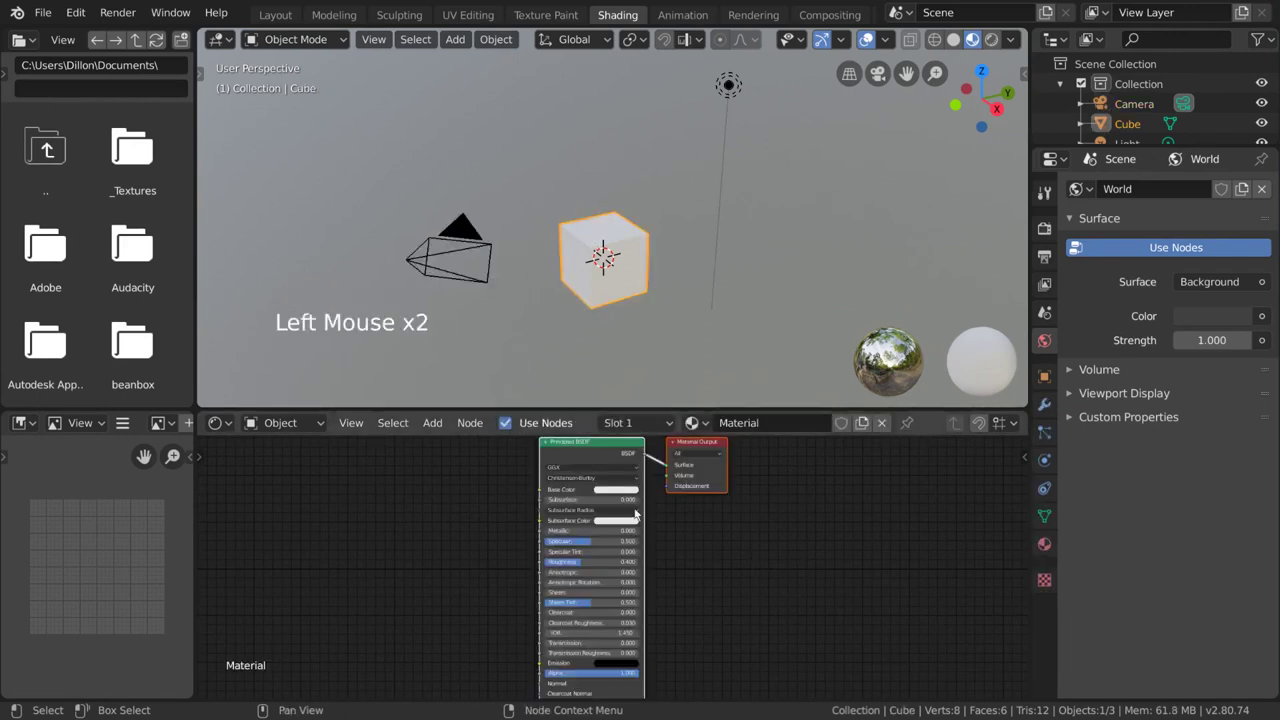
{"action": "scroll", "coordinate": [765, 530], "scroll_direction": "up", "scroll_amount": 4}
{"action": "middle_click_drag", "start_coordinate": [765, 530], "coordinate": [760, 580]}
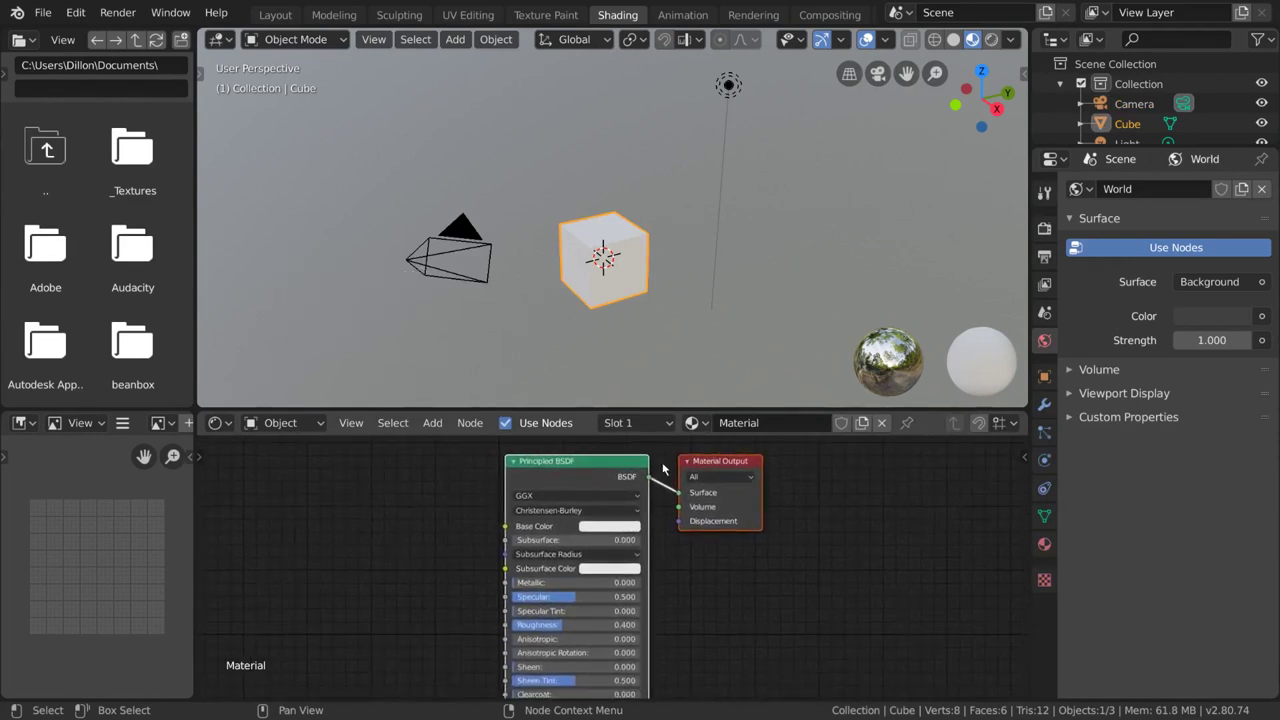
{"action": "left_click", "coordinate": [603, 531]}
{"action": "mouse_move", "coordinate": [627, 374]}
{"action": "left_mouse_down"}
{"action": "mouse_move", "coordinate": [606, 370]}
{"action": "mouse_move", "coordinate": [660, 405]}
{"action": "mouse_move", "coordinate": [638, 352]}
{"action": "mouse_move", "coordinate": [633, 388]}
{"action": "left_mouse_up"}
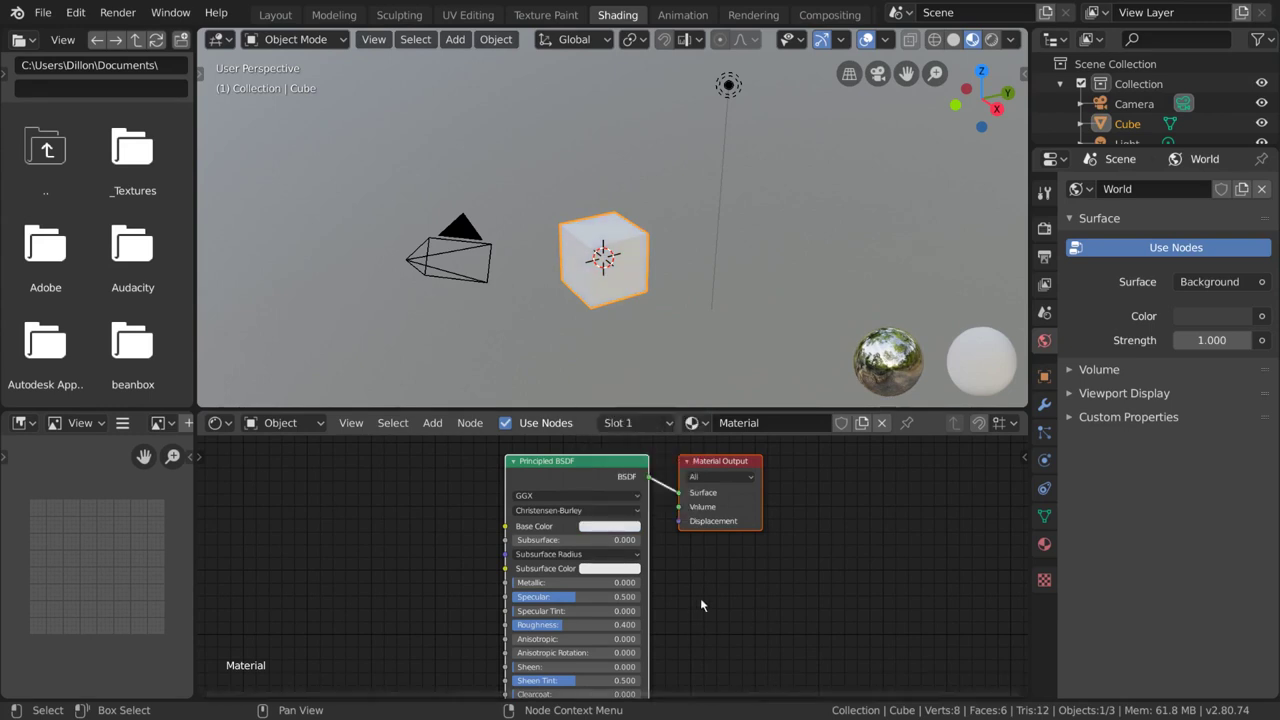
Show the cube's material properties and make its Green material slot the active one
{"action": "left_click", "coordinate": [640, 423]}
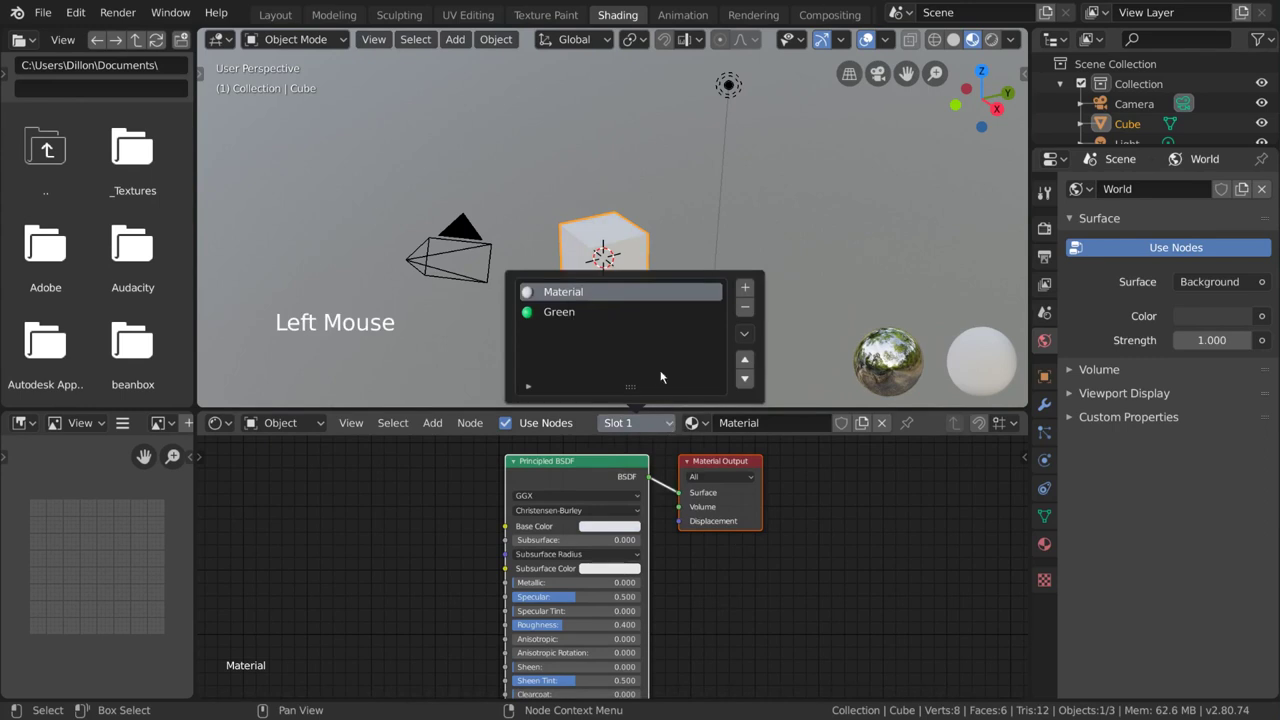
{"action": "left_click", "coordinate": [1043, 544]}
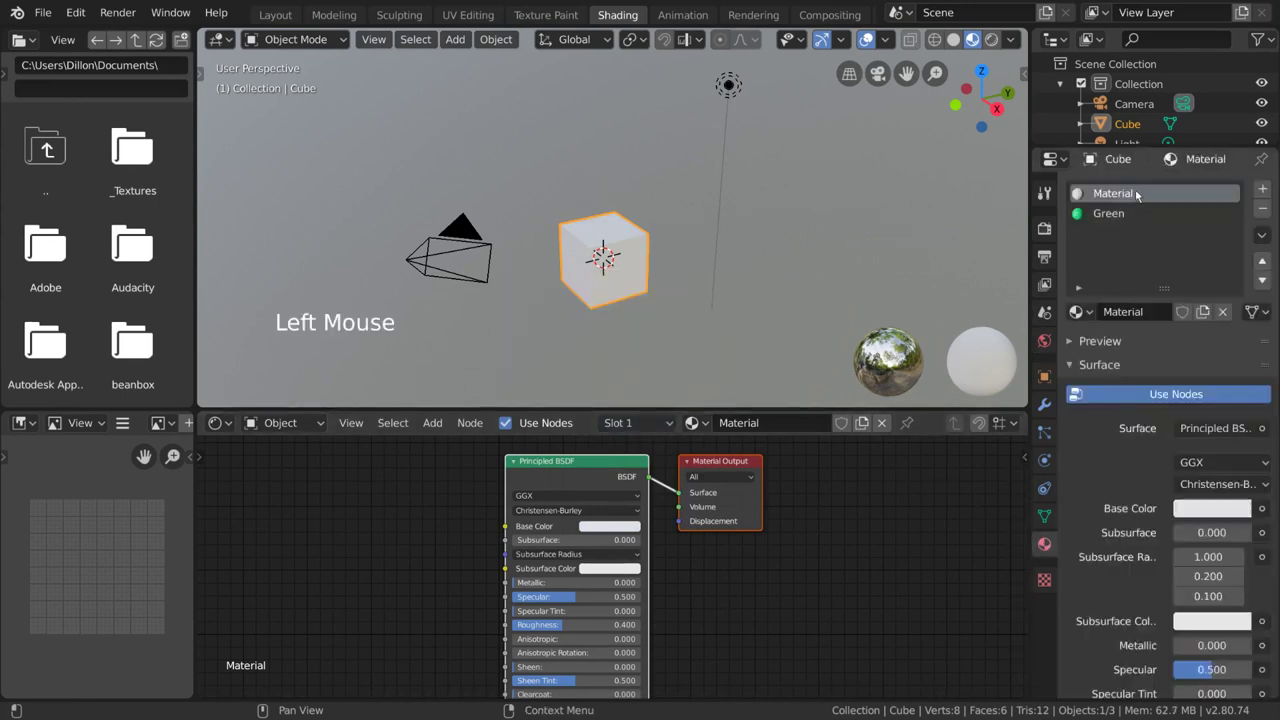
{"action": "left_click", "coordinate": [645, 424]}
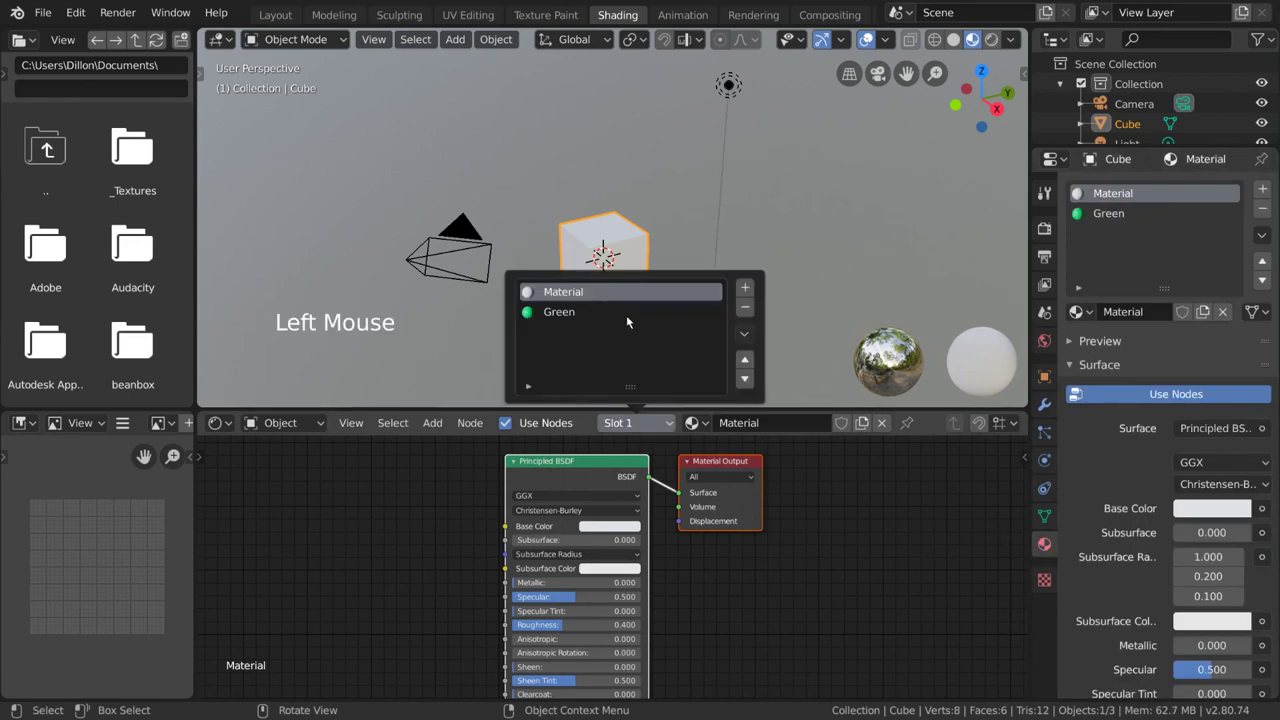
{"action": "left_click", "coordinate": [588, 313]}
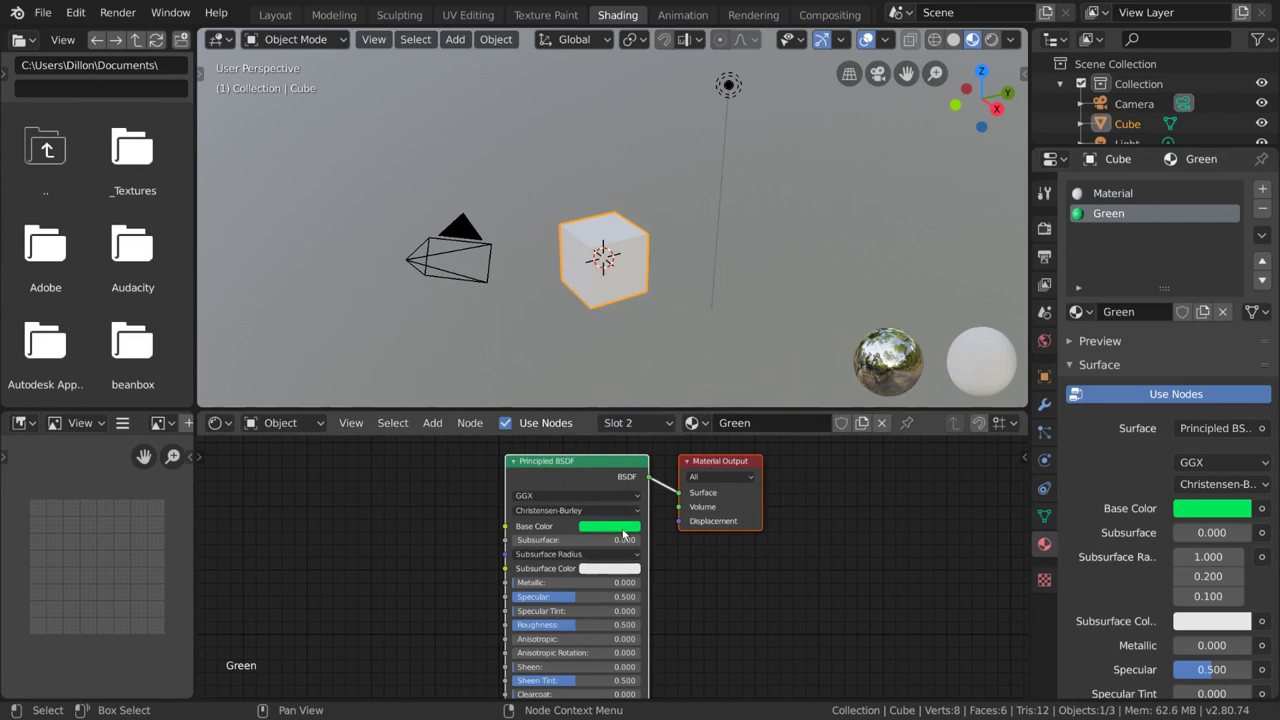
Swap the second slot's material to Material and back to Green
{"action": "left_click", "coordinate": [692, 424]}
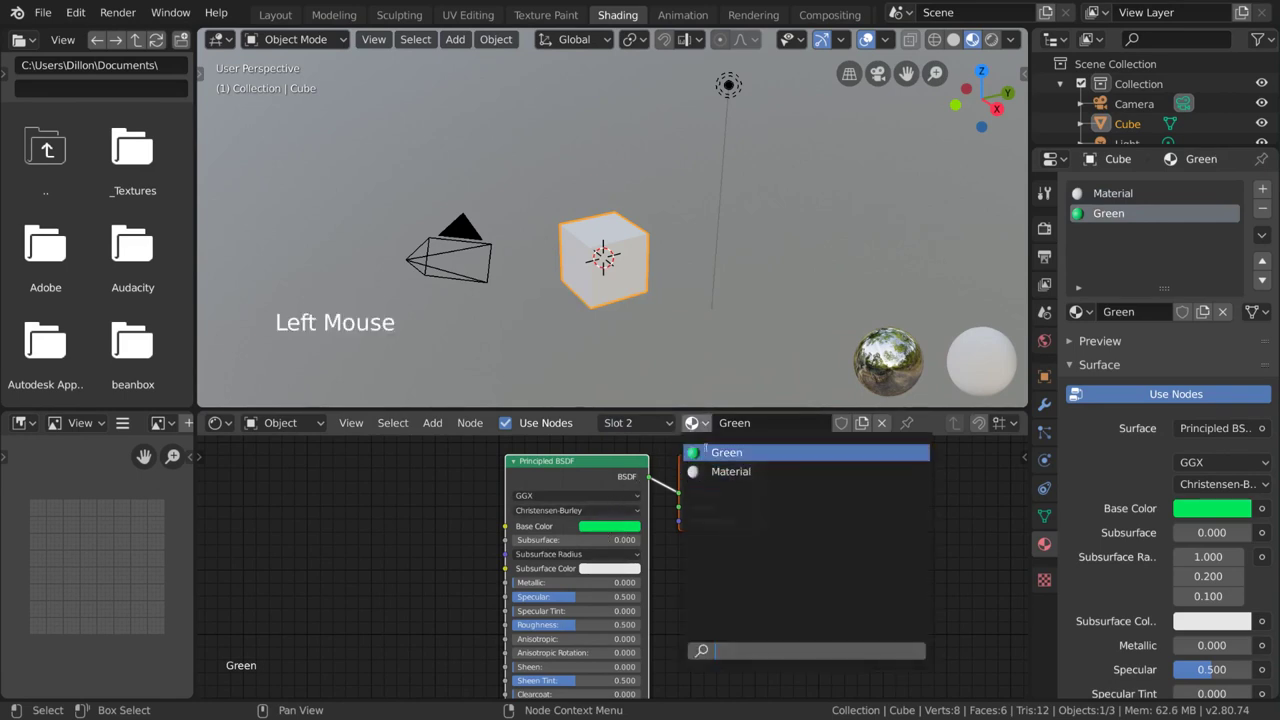
{"action": "left_click", "coordinate": [705, 471]}
{"action": "left_click", "coordinate": [692, 423]}
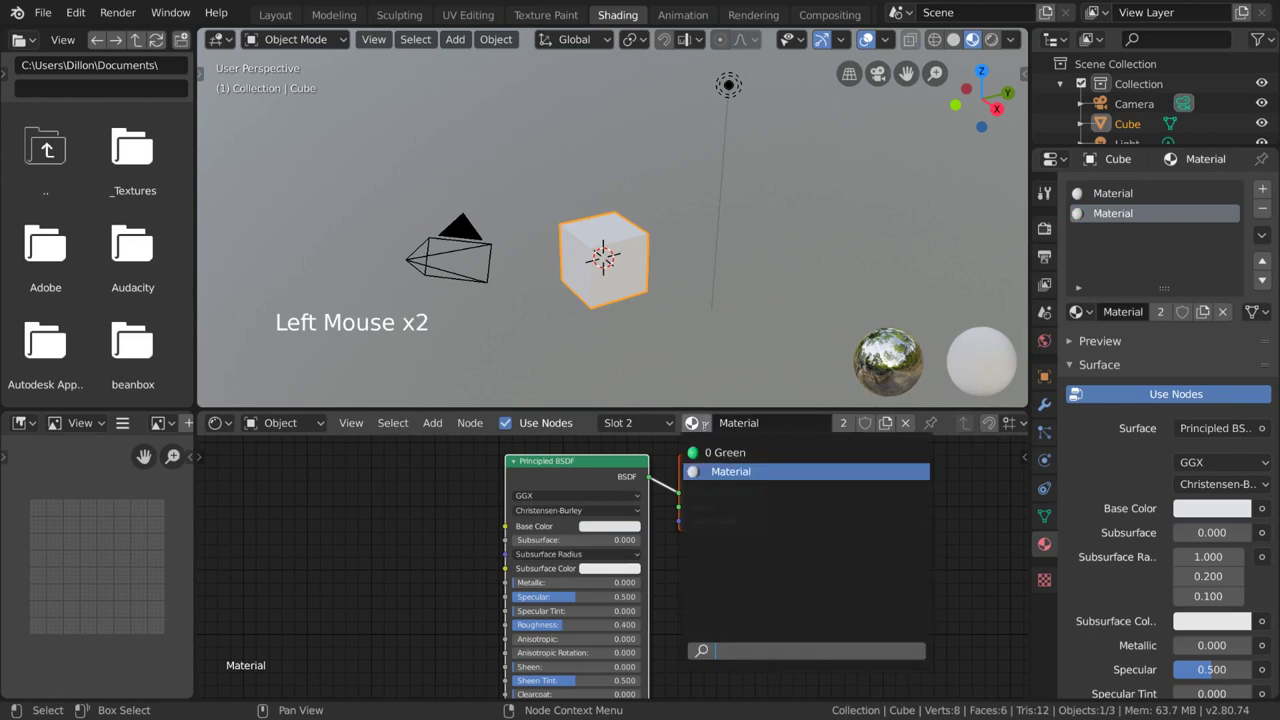
{"action": "left_click", "coordinate": [712, 453]}
Add a third material slot to the cube, create a new material in it, and make a copy of that material
{"action": "left_click", "coordinate": [670, 424]}
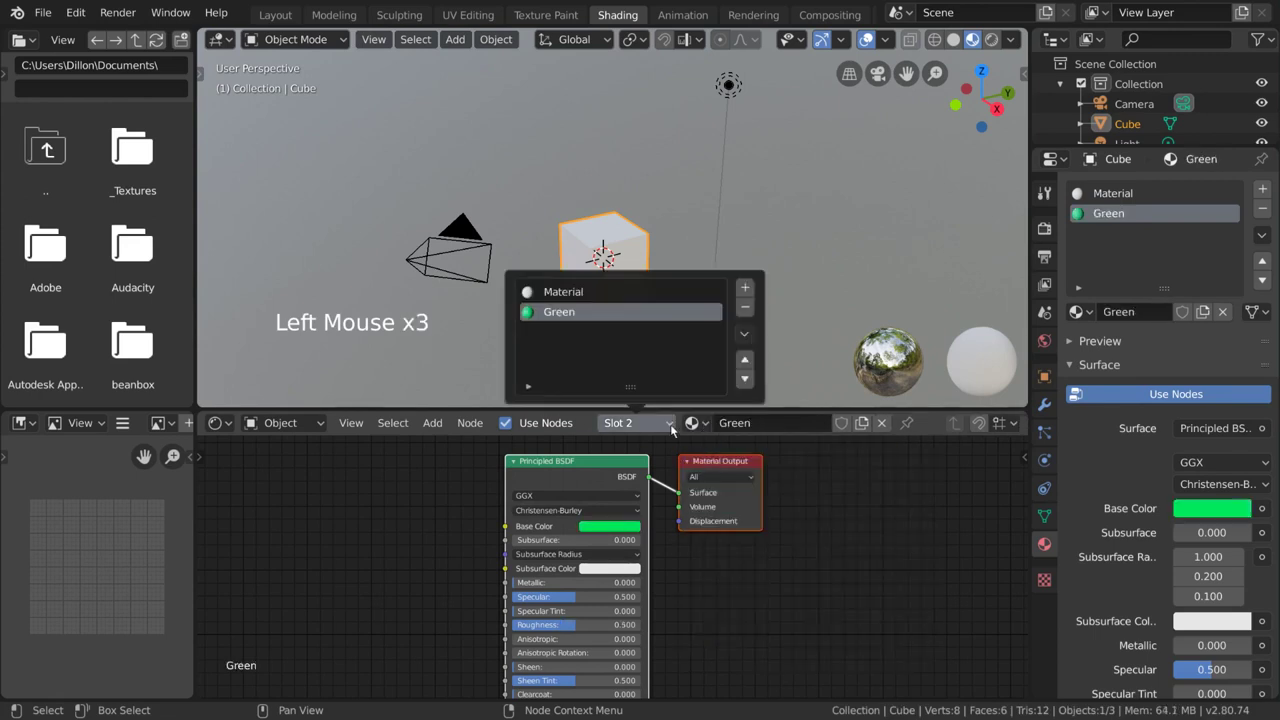
{"action": "left_click", "coordinate": [640, 290]}
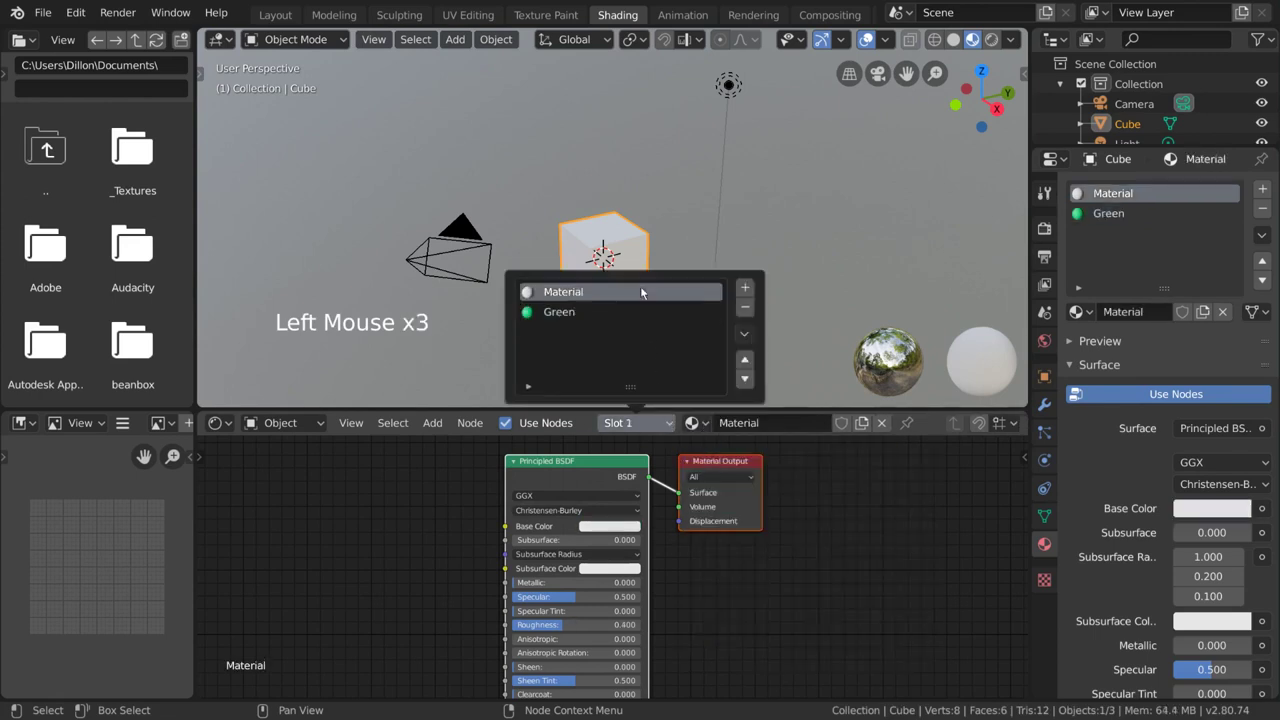
{"action": "left_click", "coordinate": [744, 289]}
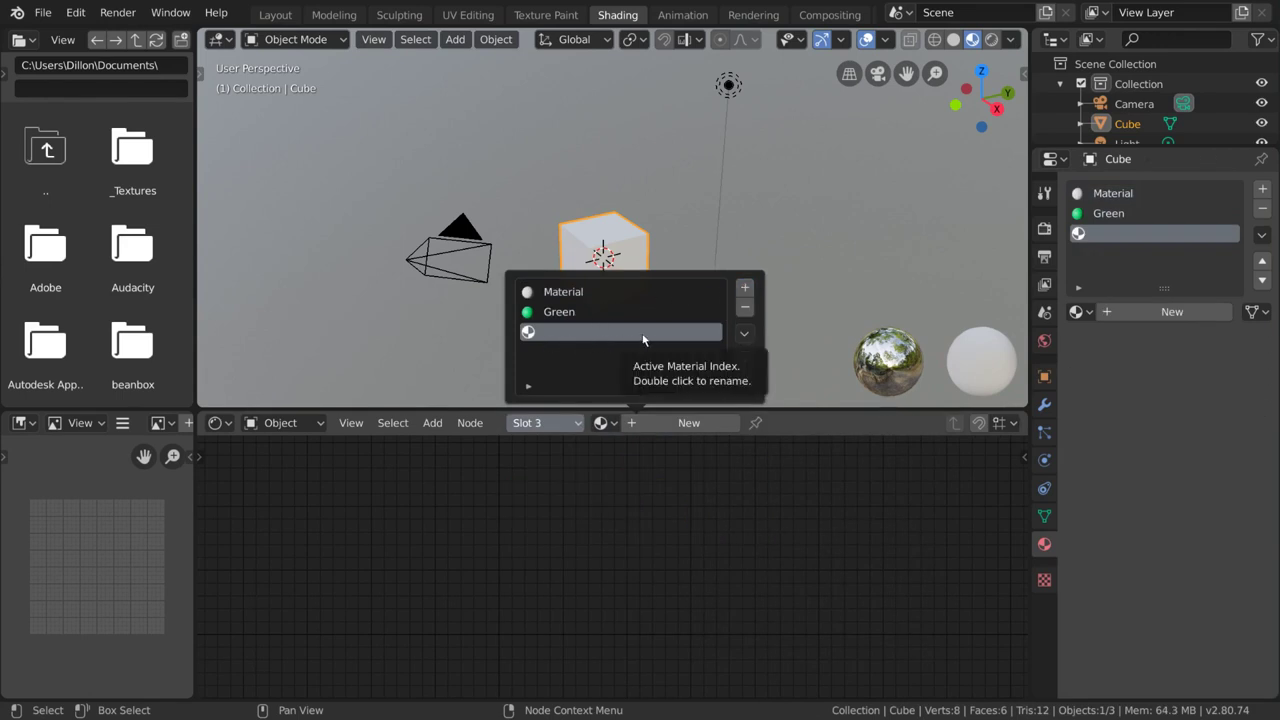
{"action": "left_click", "coordinate": [609, 424]}
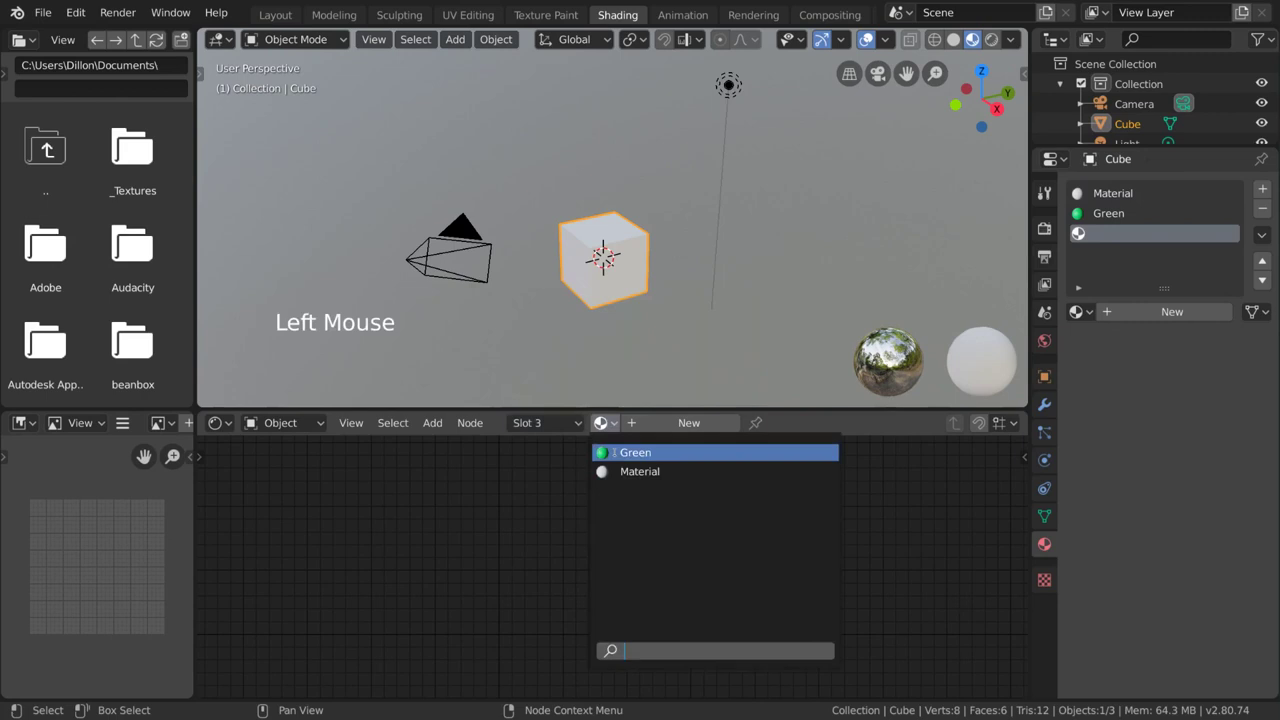
{"action": "left_click", "coordinate": [648, 424]}
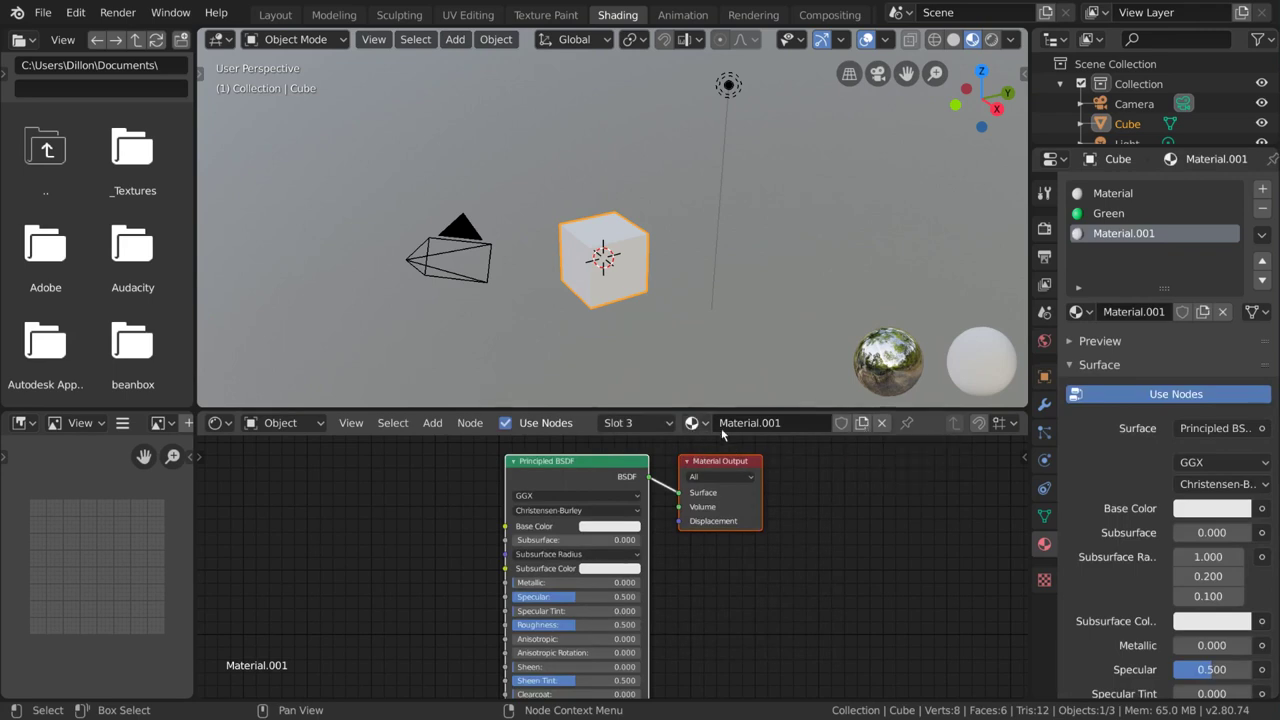
{"action": "left_click", "coordinate": [862, 423]}
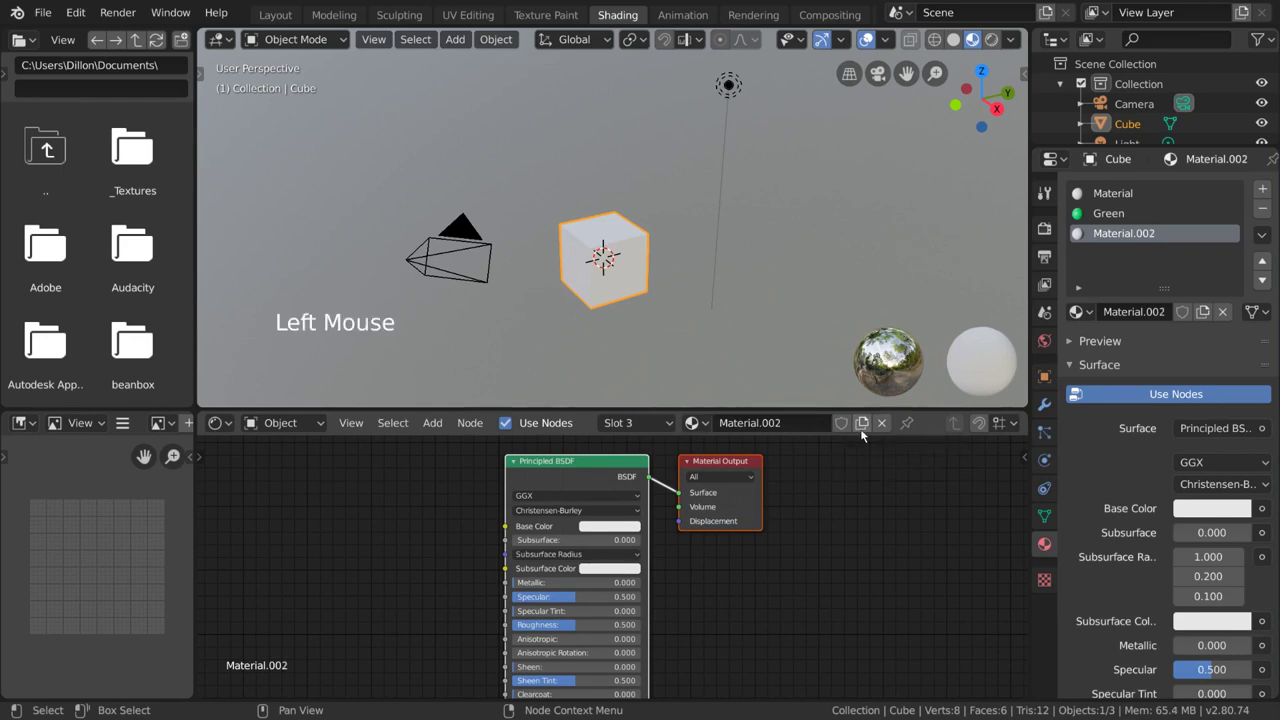
{"action": "left_click", "coordinate": [692, 423]}
Show the world properties and switch the shader editor from object shading to the World nodes
{"action": "left_click", "coordinate": [1044, 340]}
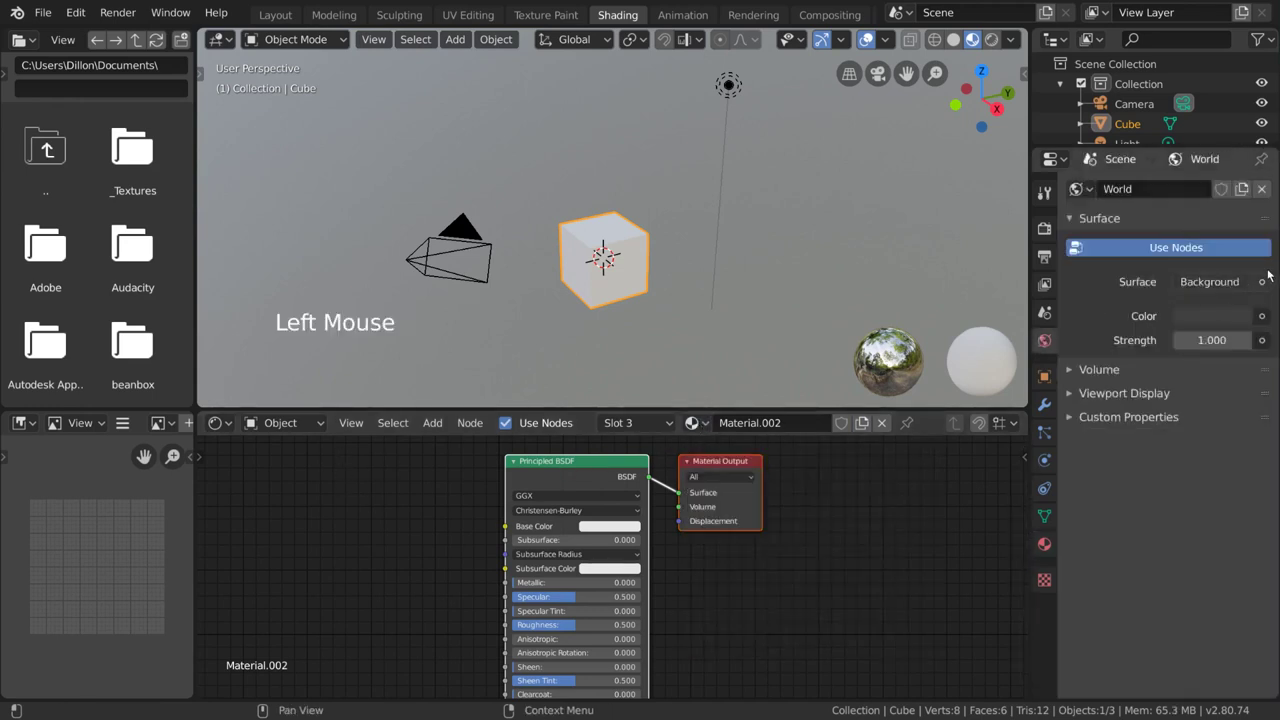
{"action": "left_click", "coordinate": [318, 425]}
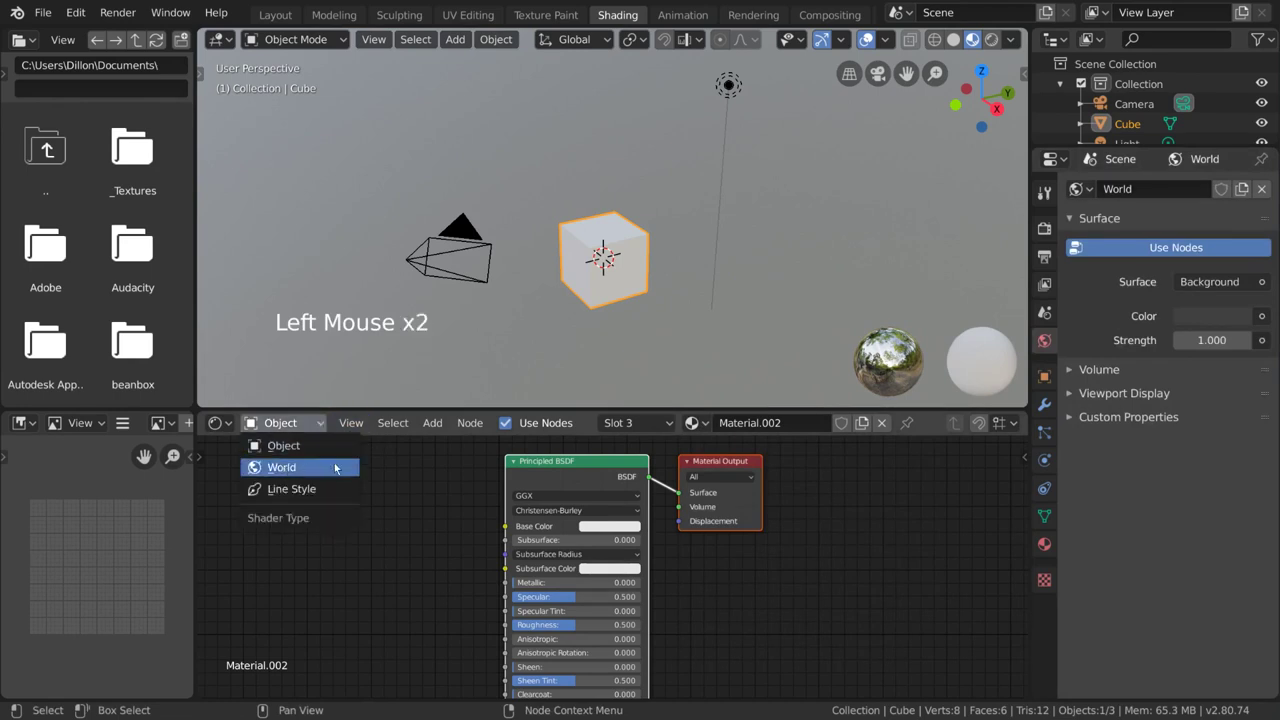
{"action": "left_click", "coordinate": [335, 468]}
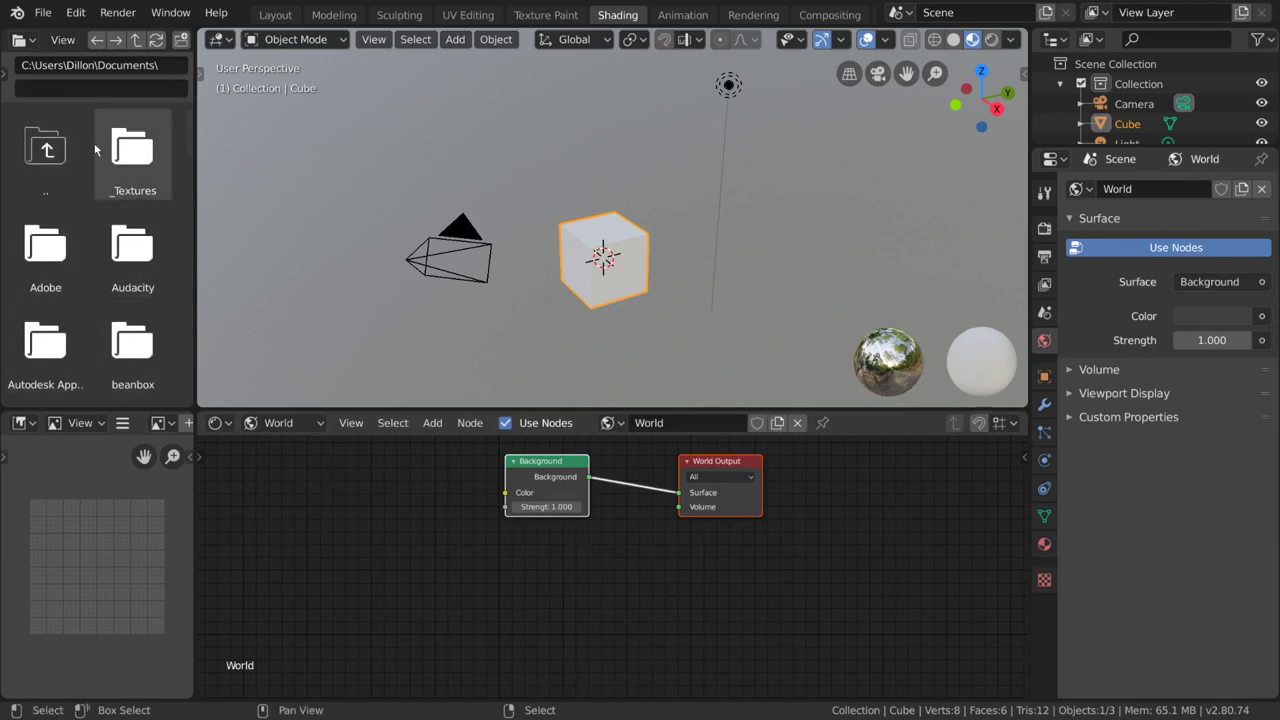
Open the _Textures folder and place Spring_Poster_2019.jpg in the 3D scene as an image object beside the camera
{"action": "double_click", "coordinate": [142, 188]}
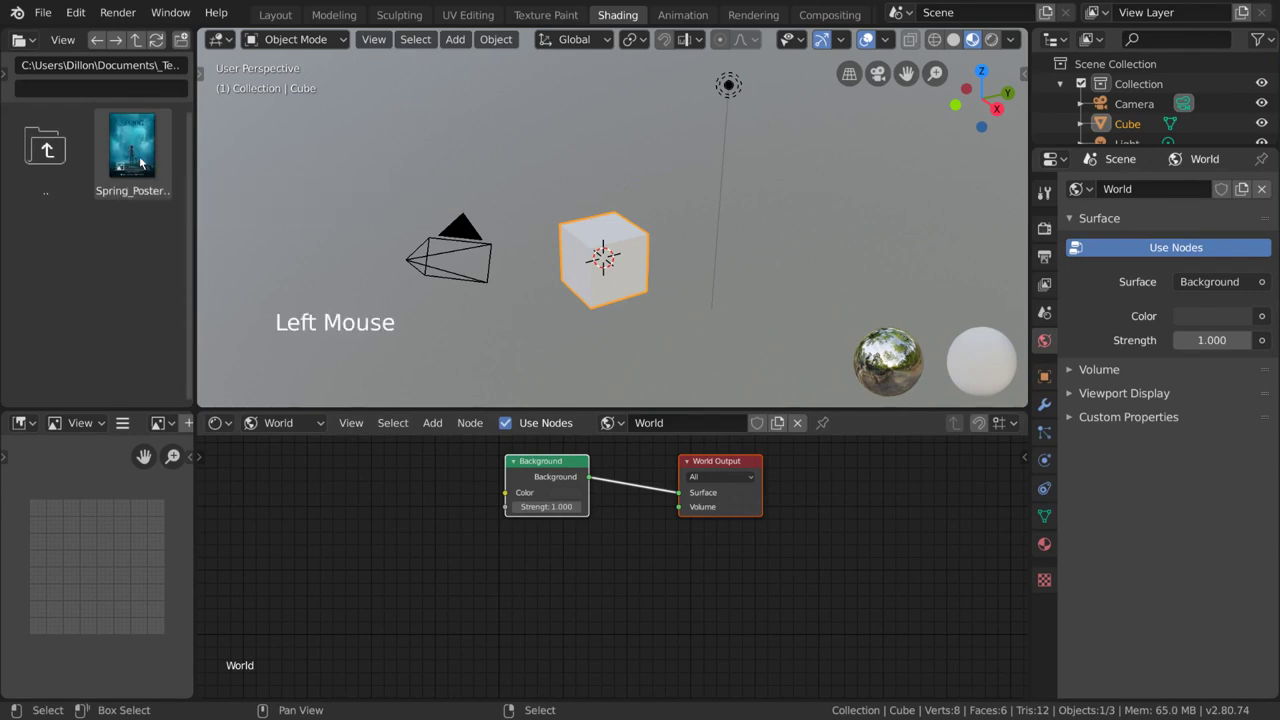
{"action": "left_click_drag", "start_coordinate": [141, 163], "coordinate": [325, 238]}
{"action": "mouse_move", "coordinate": [514, 212]}
{"action": "middle_mouse_down"}
{"action": "mouse_move", "coordinate": [546, 199]}
{"action": "mouse_move", "coordinate": [553, 209]}
{"action": "mouse_move", "coordinate": [523, 214]}
{"action": "middle_mouse_up"}
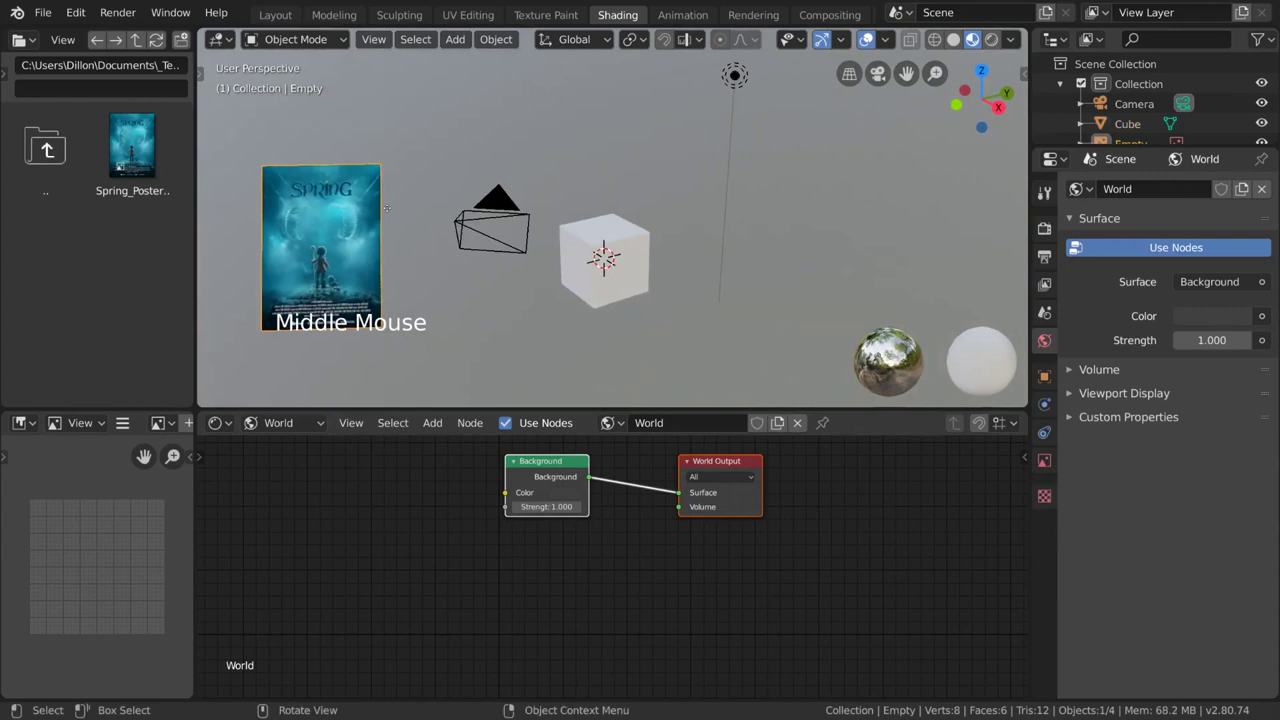
Add Spring_Poster_2019.jpg as an image texture node in the World shader and display the same image in the image editor
{"action": "left_click_drag", "start_coordinate": [150, 160], "coordinate": [311, 496]}
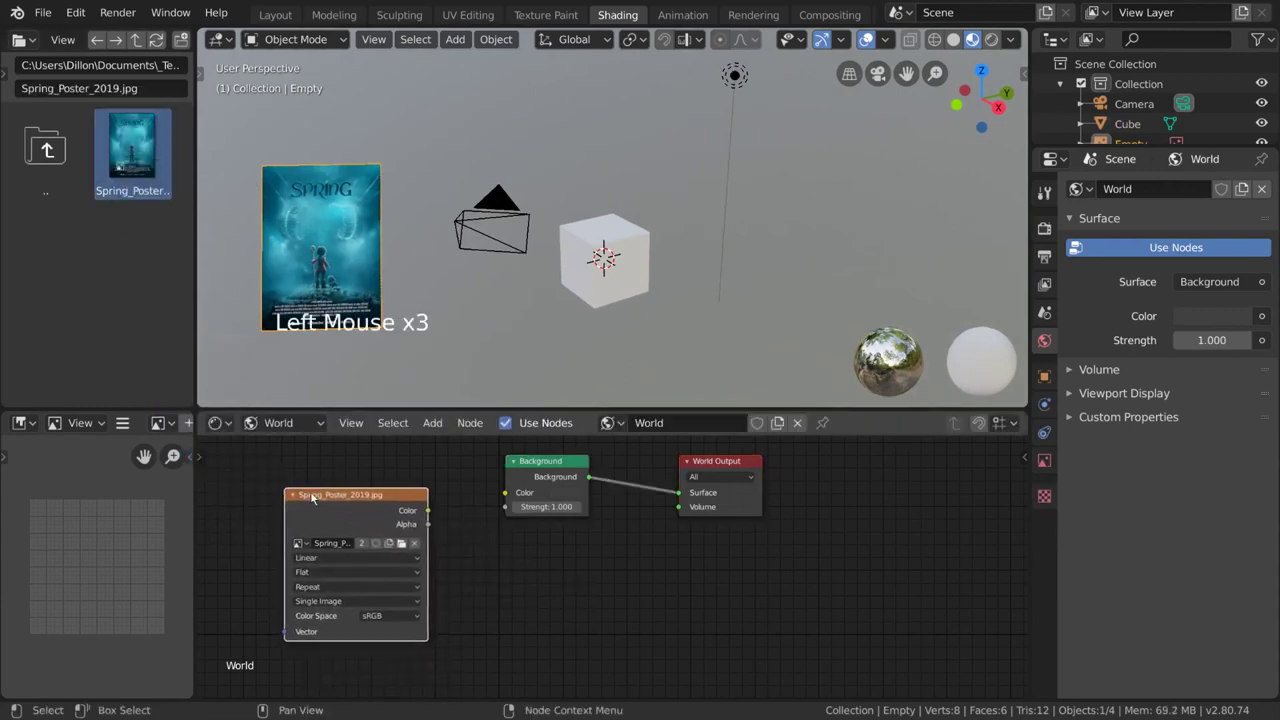
{"action": "left_click_drag", "start_coordinate": [137, 152], "coordinate": [110, 572]}
{"action": "scroll", "coordinate": [120, 560], "scroll_direction": "down", "scroll_amount": 5}
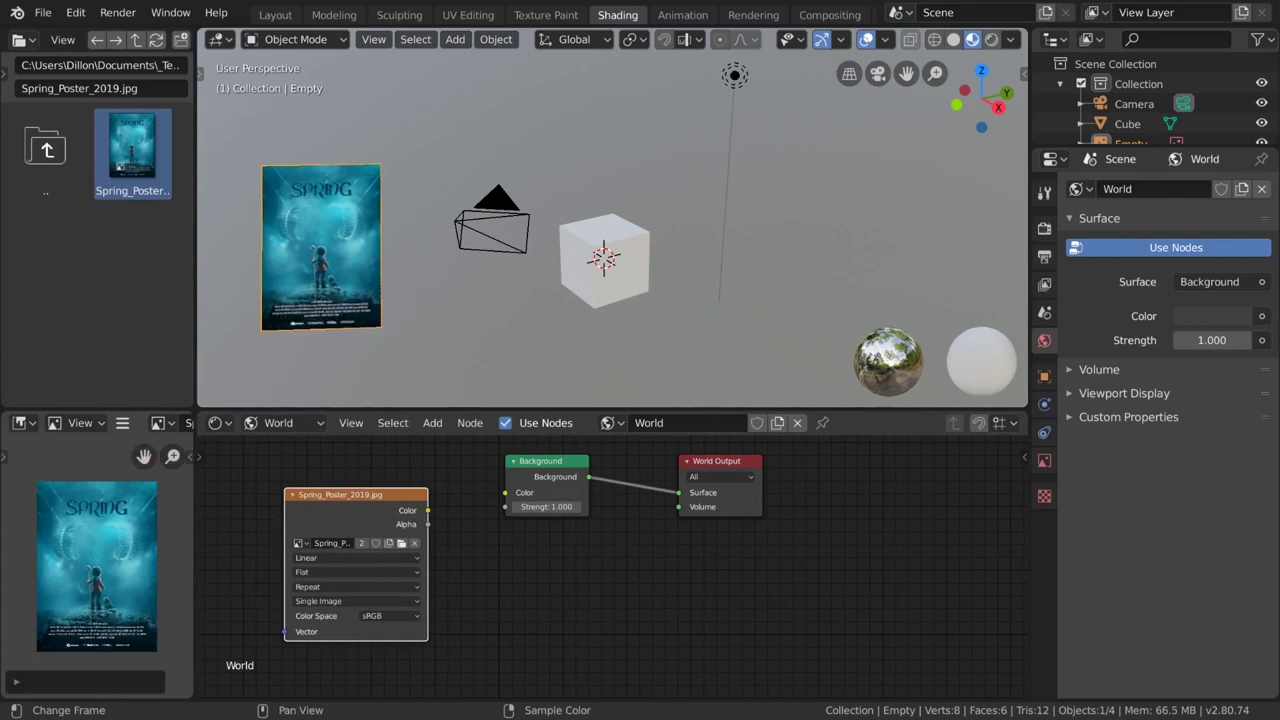
Show the render properties, keep Eevee as the render engine, and preview the scene with Rendered viewport shading
{"action": "left_click", "coordinate": [1043, 230]}
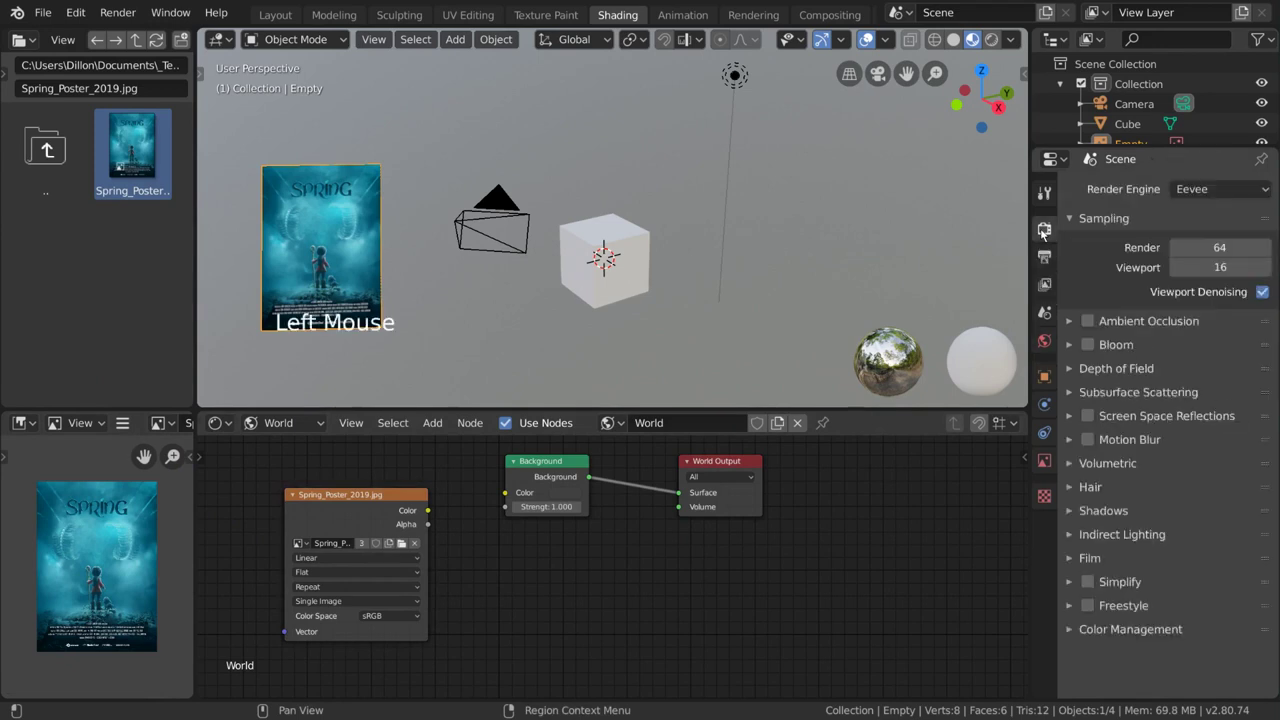
{"action": "left_click", "coordinate": [1248, 195]}
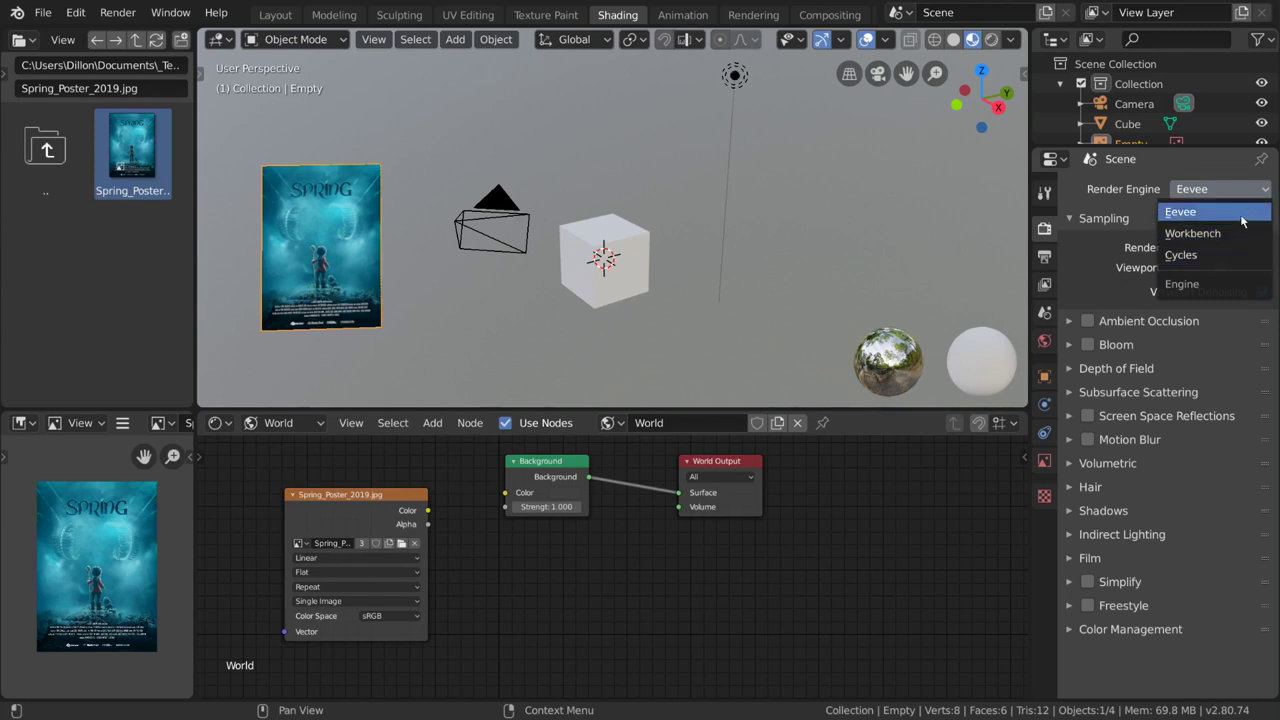
{"action": "left_click", "coordinate": [1243, 220]}
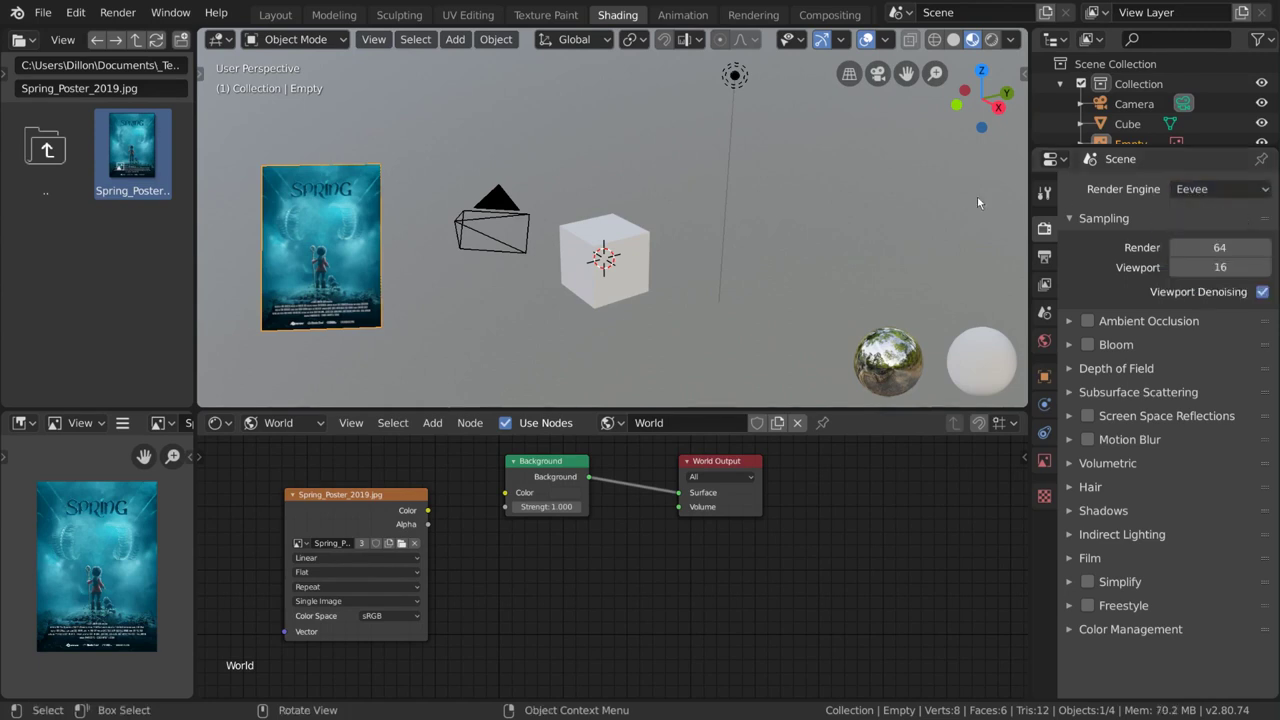
{"action": "left_click", "coordinate": [991, 39]}
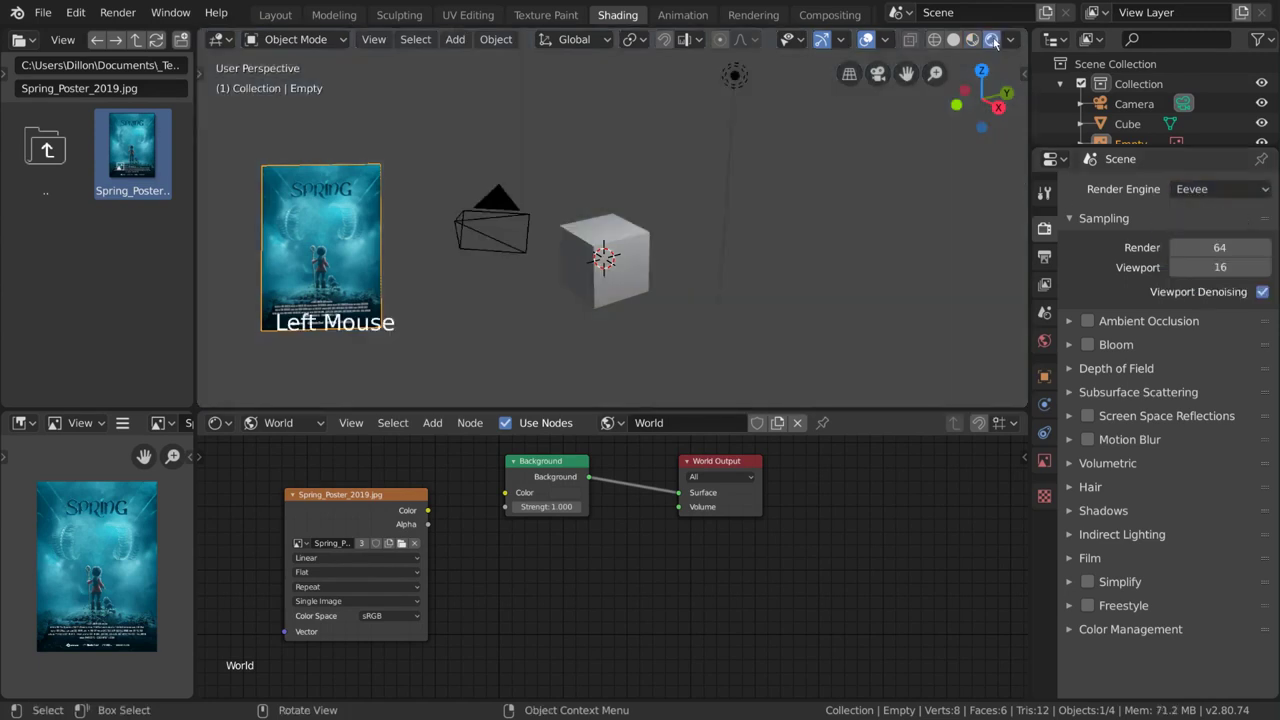
{"action": "mouse_move", "coordinate": [828, 234]}
{"action": "middle_mouse_down"}
{"action": "mouse_move", "coordinate": [801, 244]}
{"action": "mouse_move", "coordinate": [839, 217]}
{"action": "mouse_move", "coordinate": [808, 205]}
{"action": "mouse_move", "coordinate": [820, 246]}
{"action": "mouse_move", "coordinate": [839, 223]}
{"action": "mouse_move", "coordinate": [827, 229]}
{"action": "middle_mouse_up"}
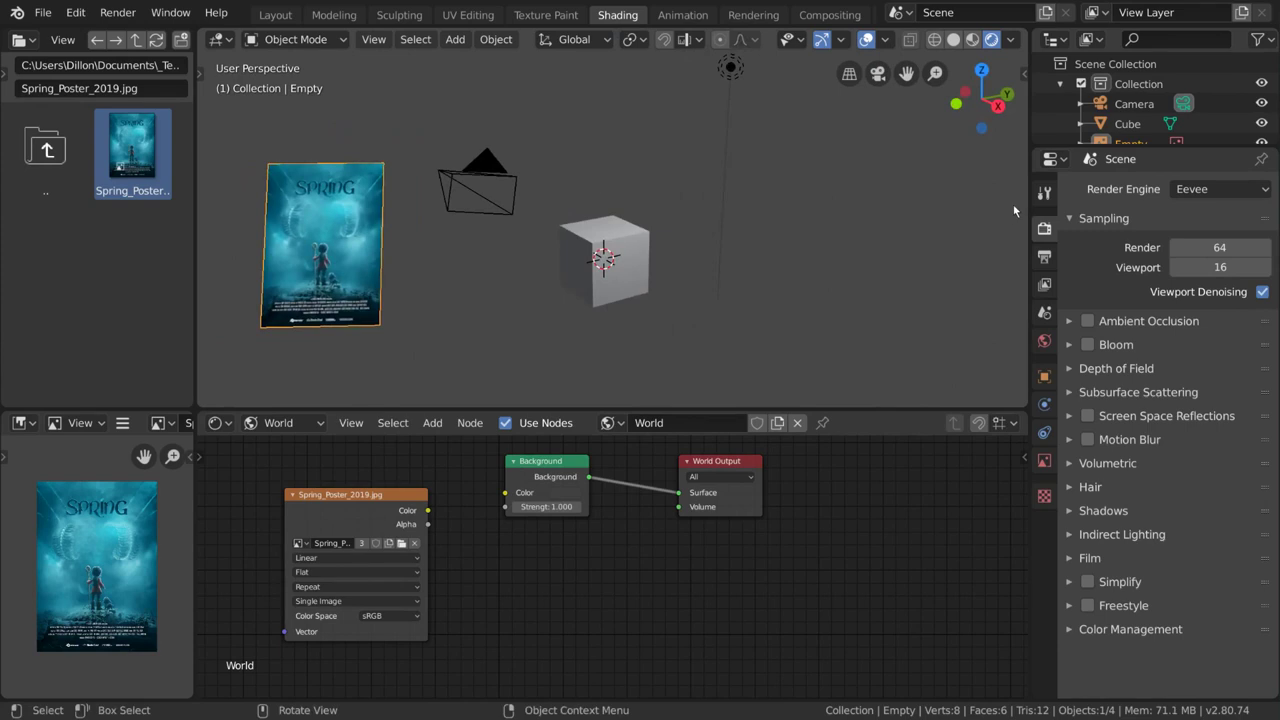
Set the render engine to Cycles and view the rendered scene from a new angle
{"action": "left_click", "coordinate": [1182, 192]}
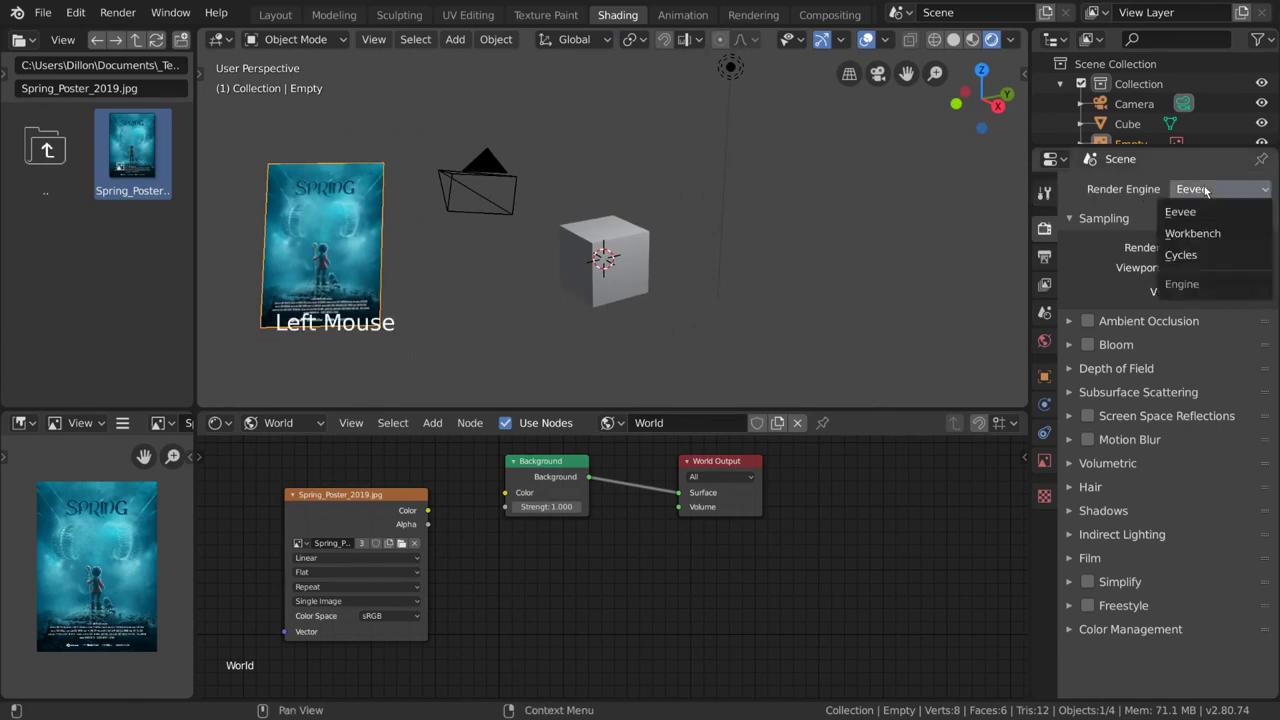
{"action": "left_click", "coordinate": [1191, 256]}
{"action": "mouse_move", "coordinate": [815, 240]}
{"action": "middle_mouse_down"}
{"action": "mouse_move", "coordinate": [777, 249]}
{"action": "mouse_move", "coordinate": [829, 229]}
{"action": "mouse_move", "coordinate": [808, 215]}
{"action": "mouse_move", "coordinate": [786, 250]}
{"action": "mouse_move", "coordinate": [806, 229]}
{"action": "middle_mouse_up"}
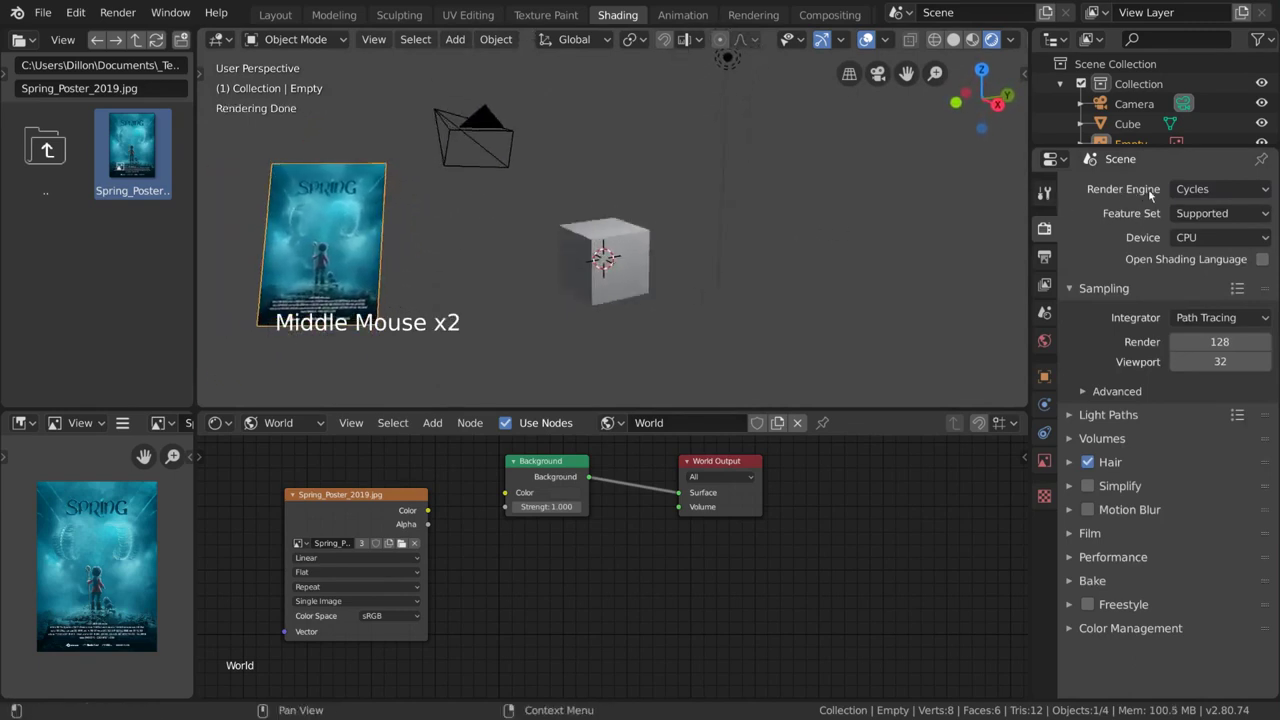
Switch the render engine to Eevee and back to Cycles to compare the two rendered previews
{"action": "left_click", "coordinate": [1178, 190]}
{"action": "left_click", "coordinate": [1180, 212]}
{"action": "mouse_move", "coordinate": [776, 276]}
{"action": "middle_mouse_down"}
{"action": "mouse_move", "coordinate": [796, 285]}
{"action": "mouse_move", "coordinate": [779, 270]}
{"action": "middle_mouse_up"}
{"action": "left_click", "coordinate": [1210, 190]}
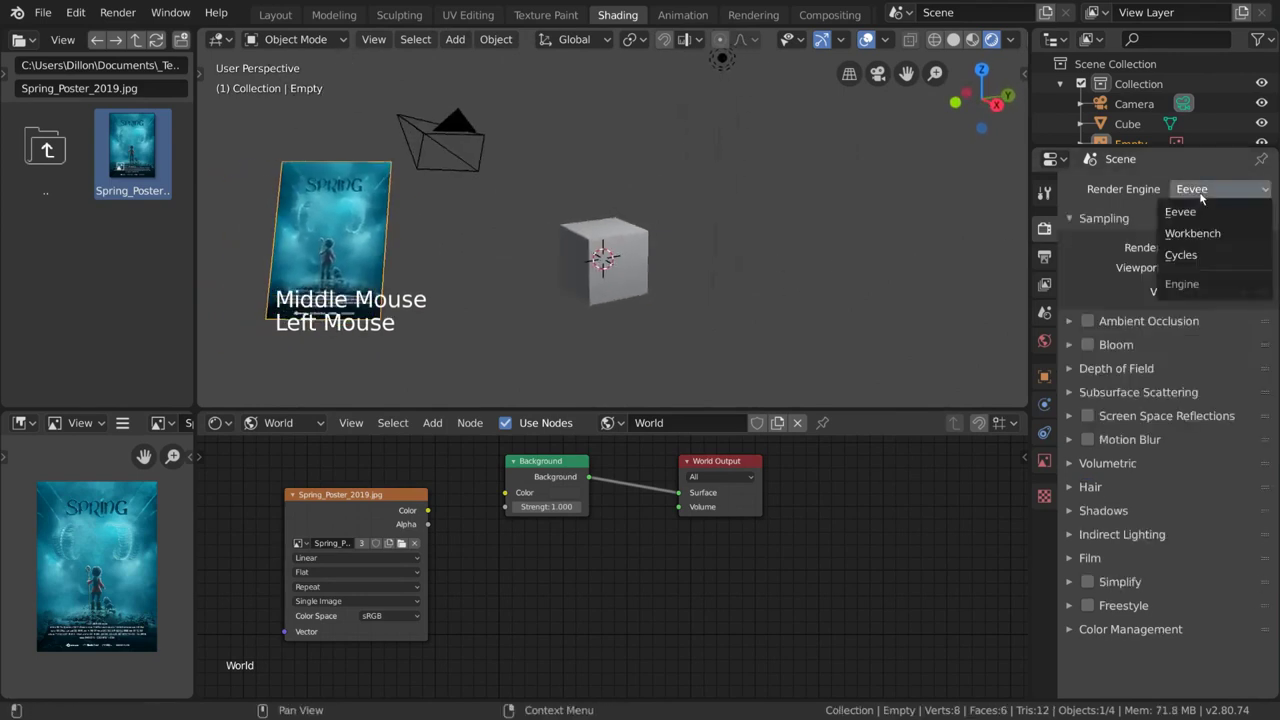
{"action": "left_click", "coordinate": [1190, 255]}
{"action": "middle_click_drag", "start_coordinate": [897, 254], "coordinate": [915, 258]}
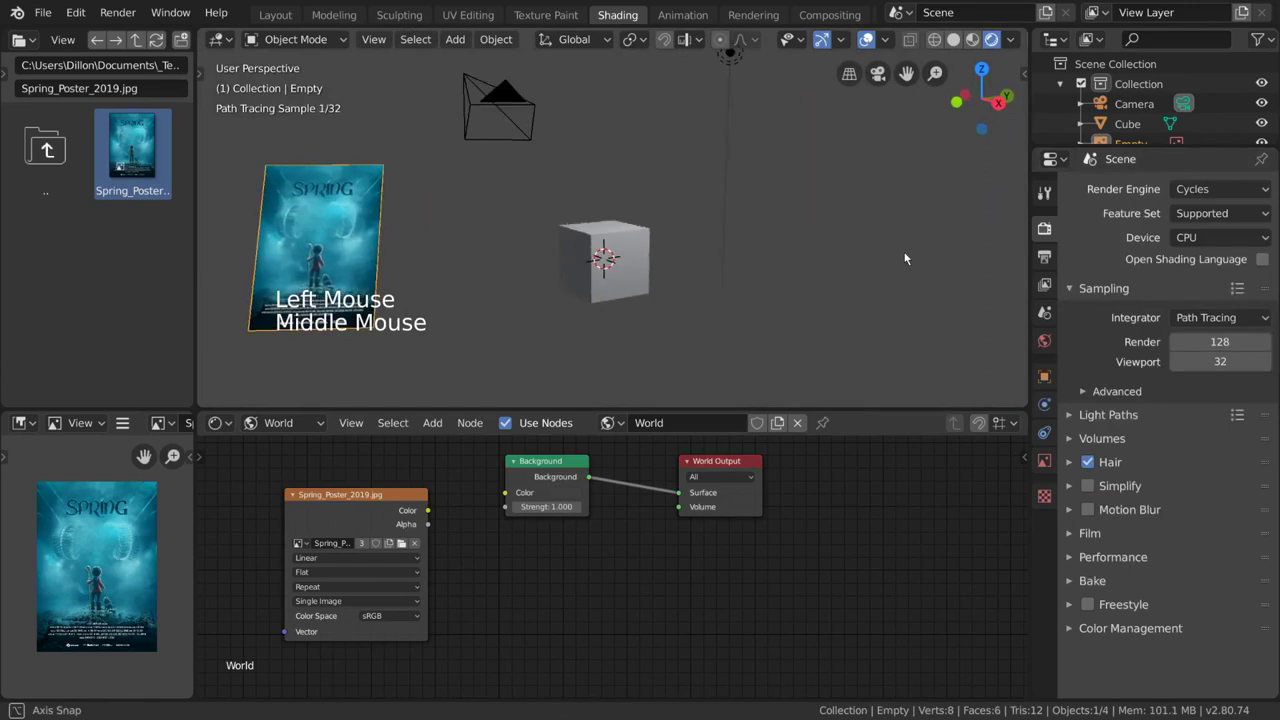
Set the render engine to Eevee and view the rendered scene from a slightly different angle
{"action": "left_click", "coordinate": [1210, 189]}
{"action": "left_click", "coordinate": [1182, 211]}
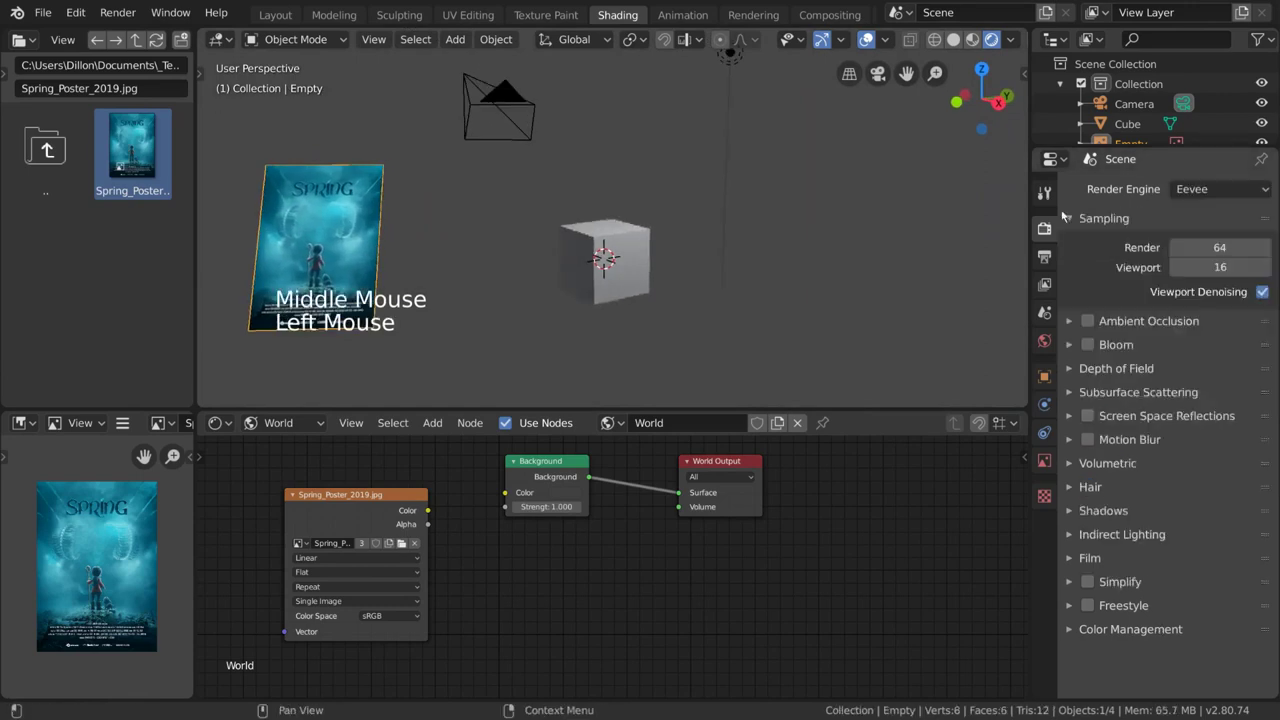
{"action": "middle_click_drag", "start_coordinate": [780, 248], "coordinate": [798, 242]}
Set the render engine to Workbench and look through its render settings and the rendered scene
{"action": "left_click", "coordinate": [1215, 189]}
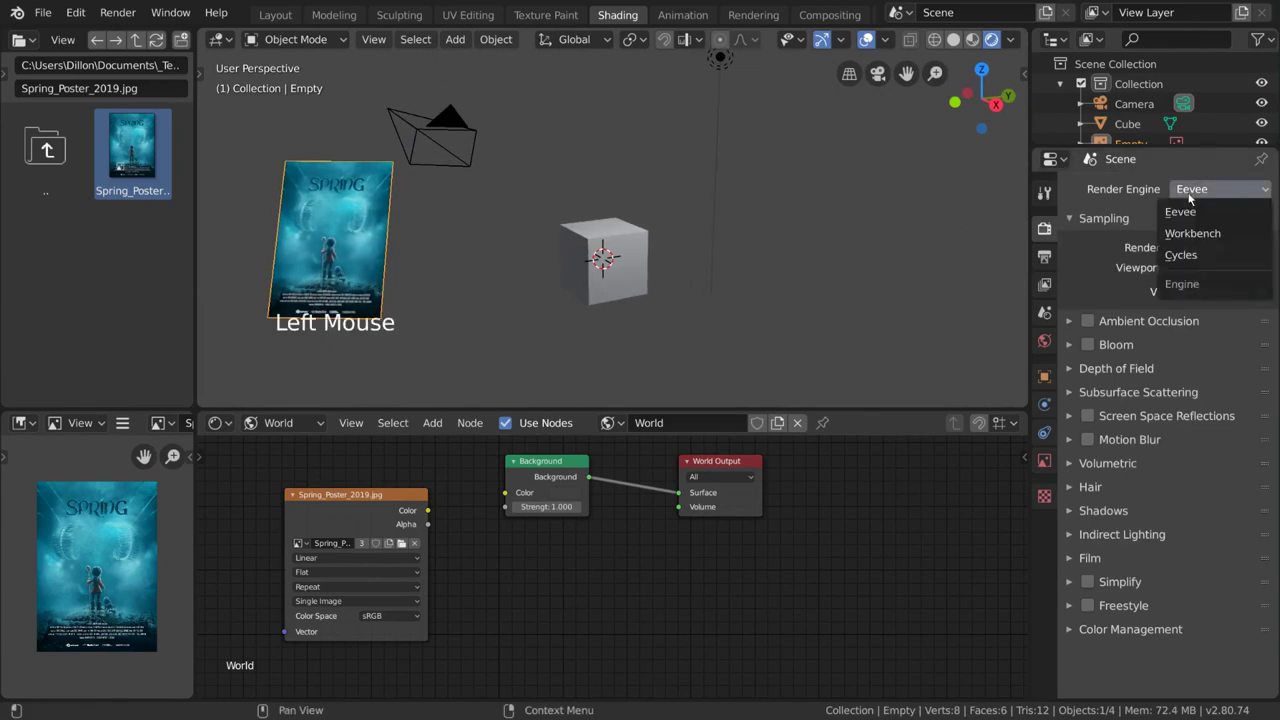
{"action": "left_click", "coordinate": [1191, 235]}
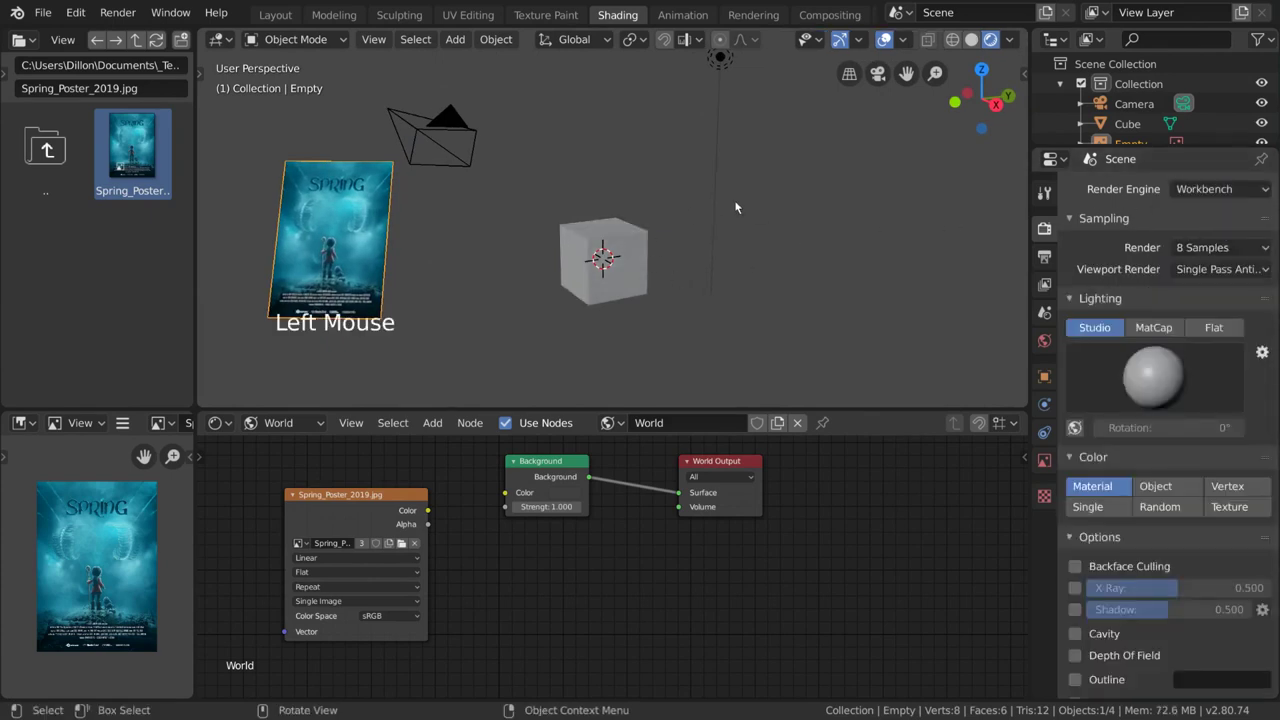
{"action": "mouse_move", "coordinate": [734, 206]}
{"action": "middle_mouse_down"}
{"action": "mouse_move", "coordinate": [688, 191]}
{"action": "mouse_move", "coordinate": [728, 193]}
{"action": "mouse_move", "coordinate": [748, 211]}
{"action": "mouse_move", "coordinate": [734, 209]}
{"action": "middle_mouse_up"}
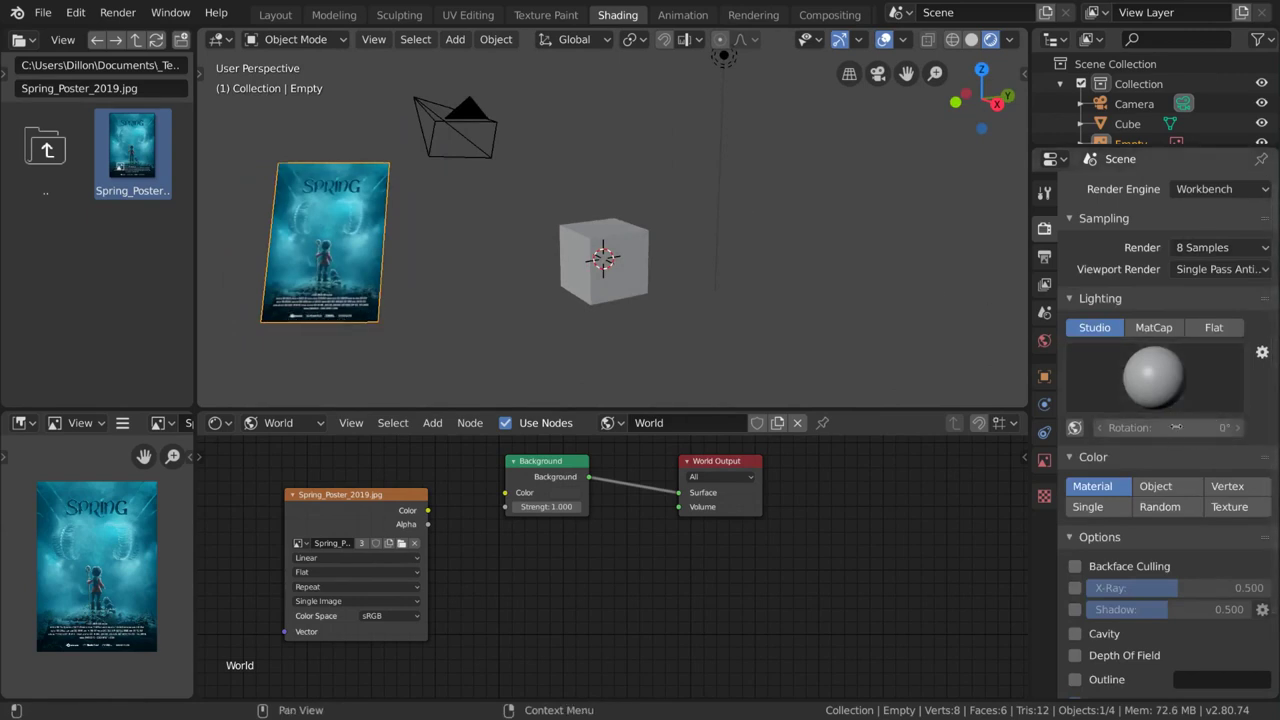
{"action": "scroll", "coordinate": [1178, 420], "scroll_direction": "down", "scroll_amount": 6}
{"action": "scroll", "coordinate": [1180, 415], "scroll_direction": "up", "scroll_amount": 7}
{"action": "left_click", "coordinate": [1215, 189]}
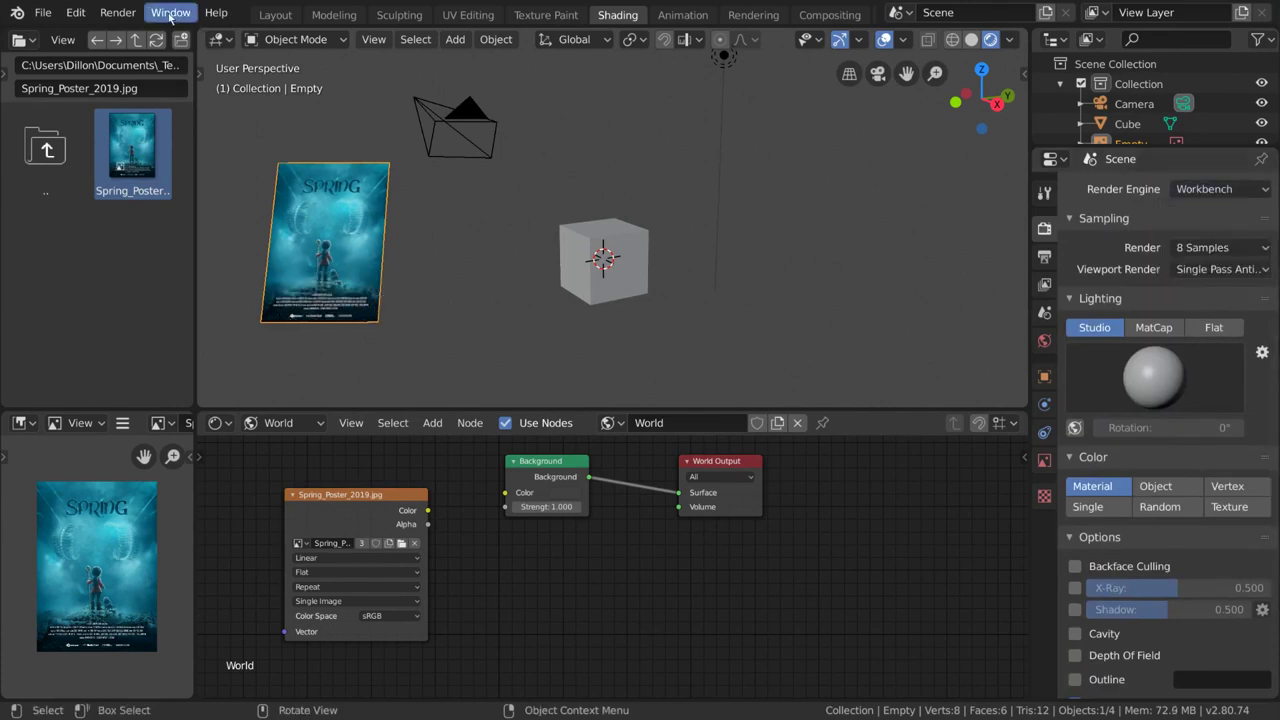
Render the animation with Workbench and close the render window
{"action": "left_click", "coordinate": [124, 14]}
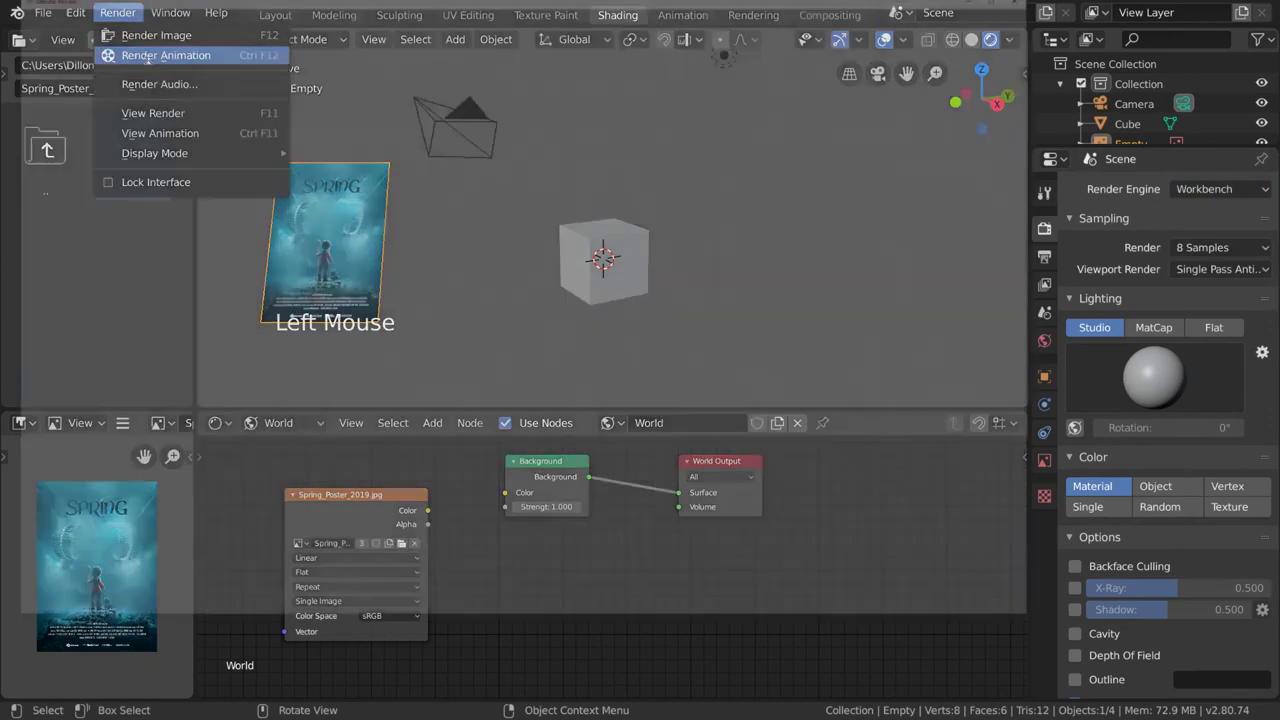
{"action": "left_click", "coordinate": [150, 55]}
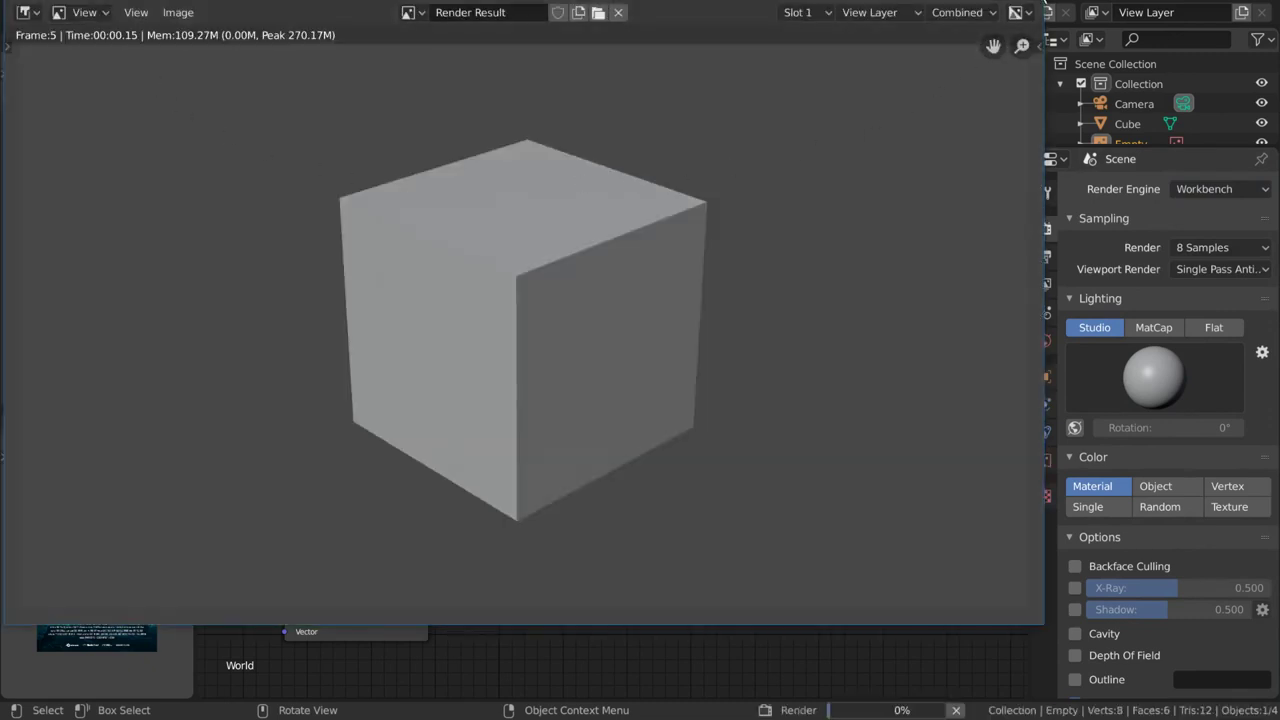
{"action": "key", "text": "Escape"}
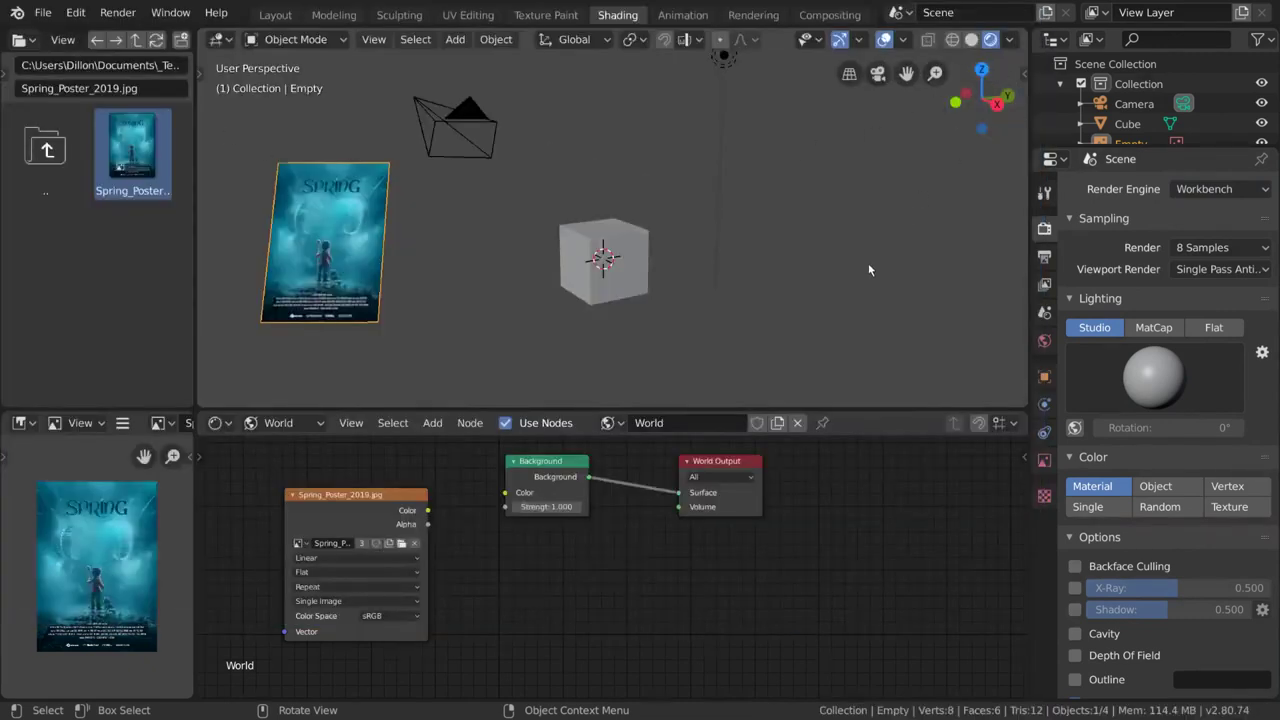
Select the cube, look through the camera, and run a viewport render animation
{"action": "left_click", "coordinate": [603, 262]}
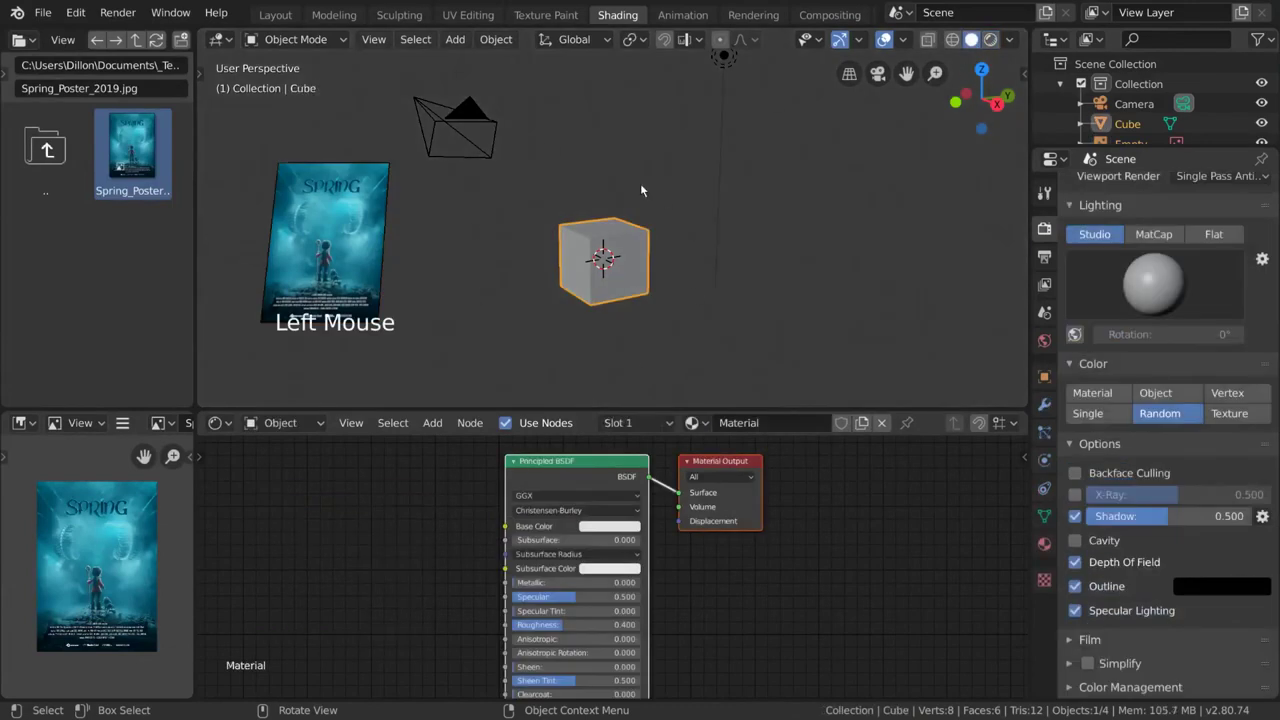
{"action": "key", "text": "KP_0"}
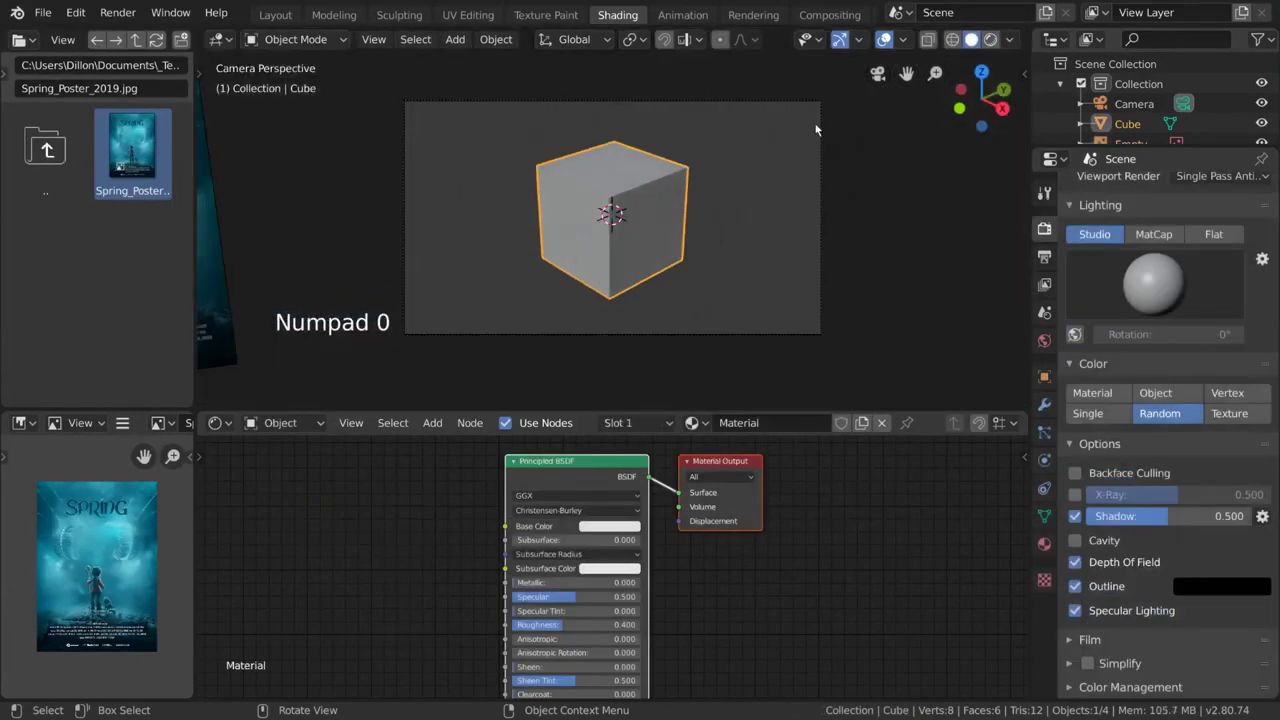
{"action": "left_click", "coordinate": [373, 39]}
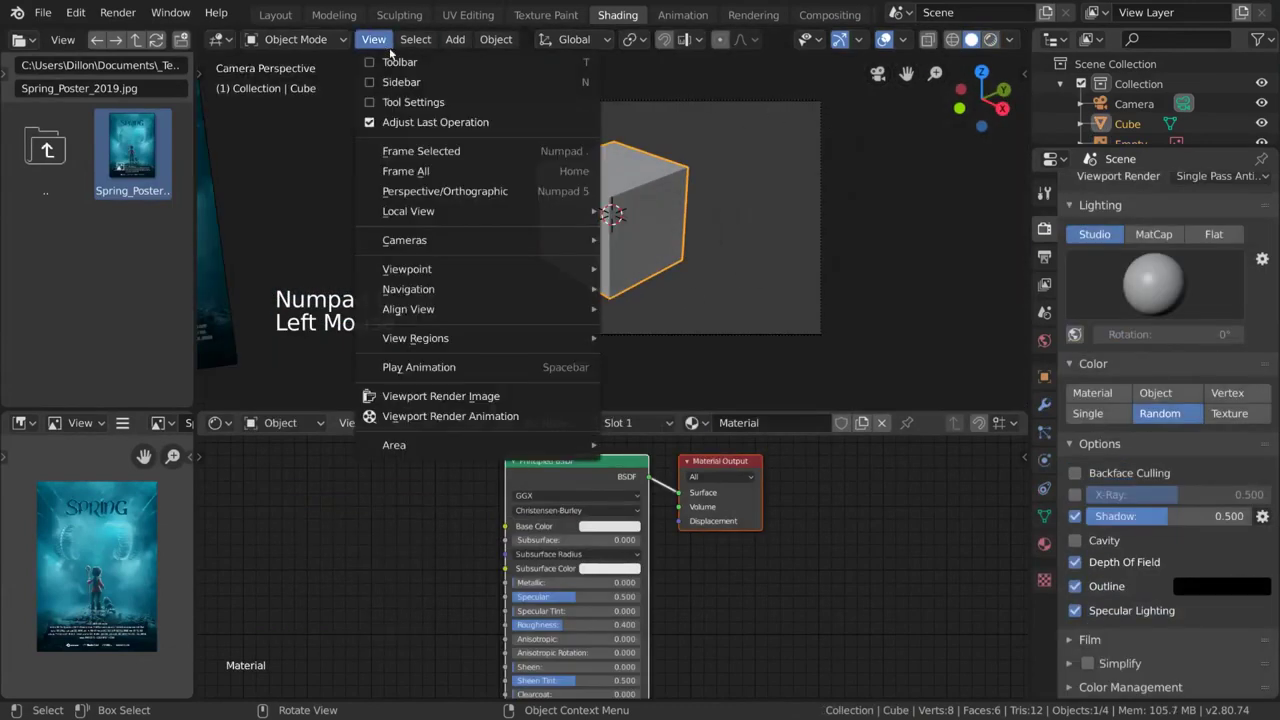
{"action": "left_click", "coordinate": [462, 412]}
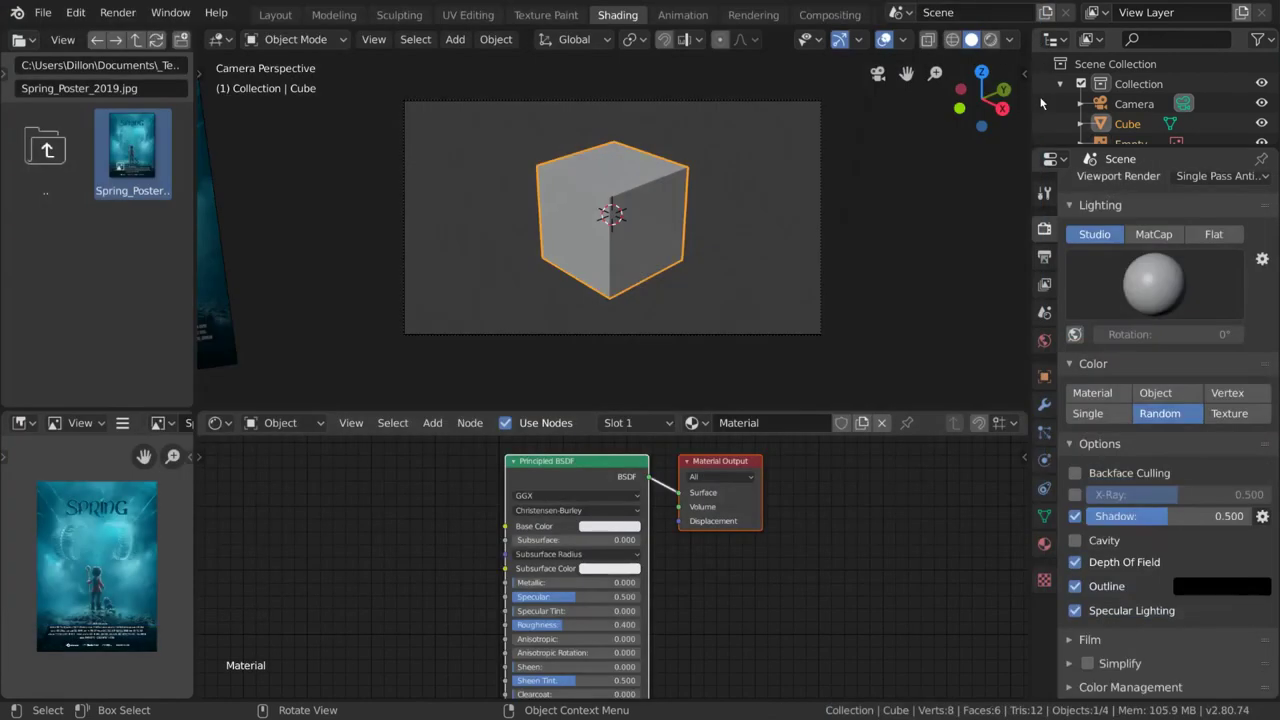
Review the Workbench render settings alongside the viewport shading options, keeping Workbench as the render engine
{"action": "scroll", "coordinate": [1155, 436], "scroll_direction": "up", "scroll_amount": 10}
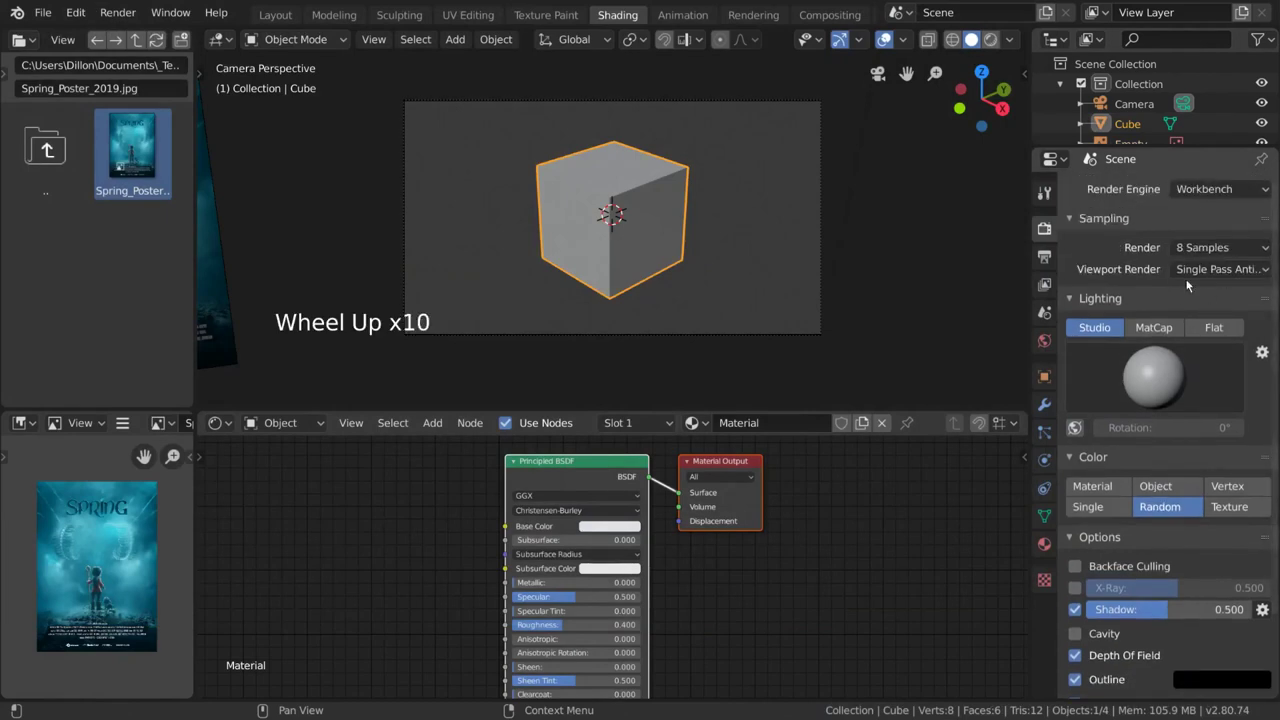
{"action": "left_click", "coordinate": [1010, 39]}
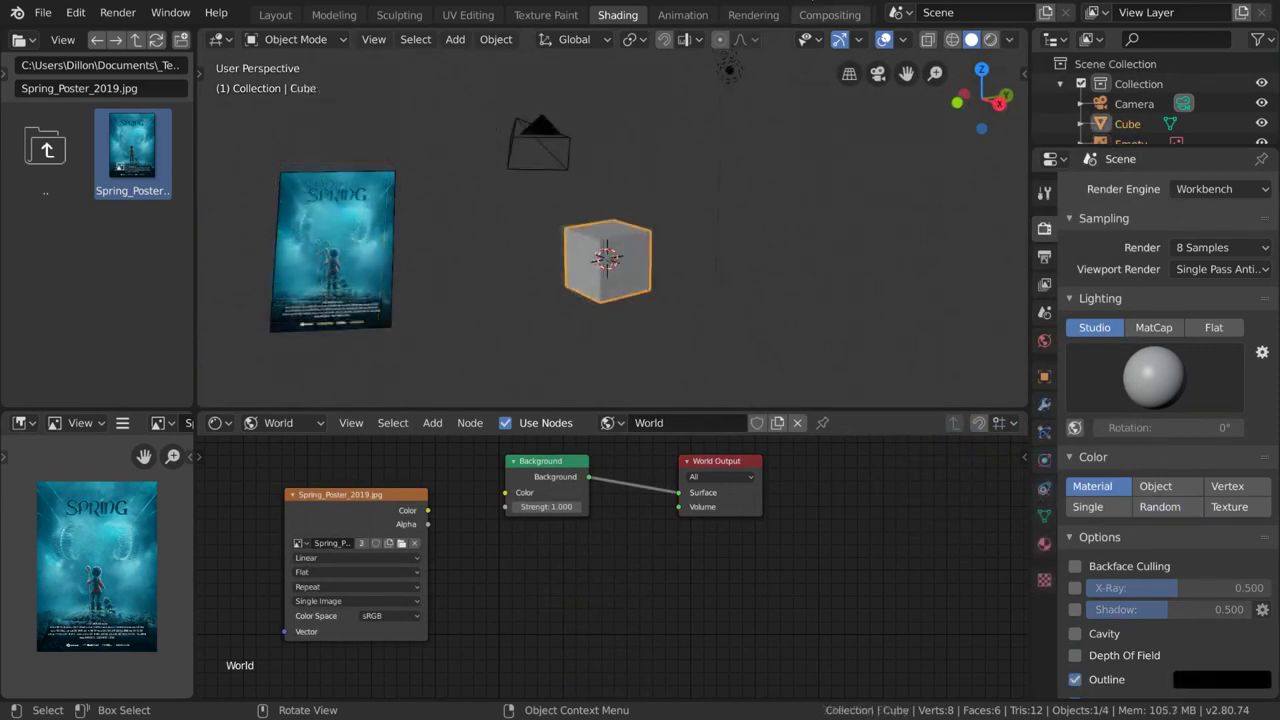
{"action": "left_click", "coordinate": [1220, 189]}
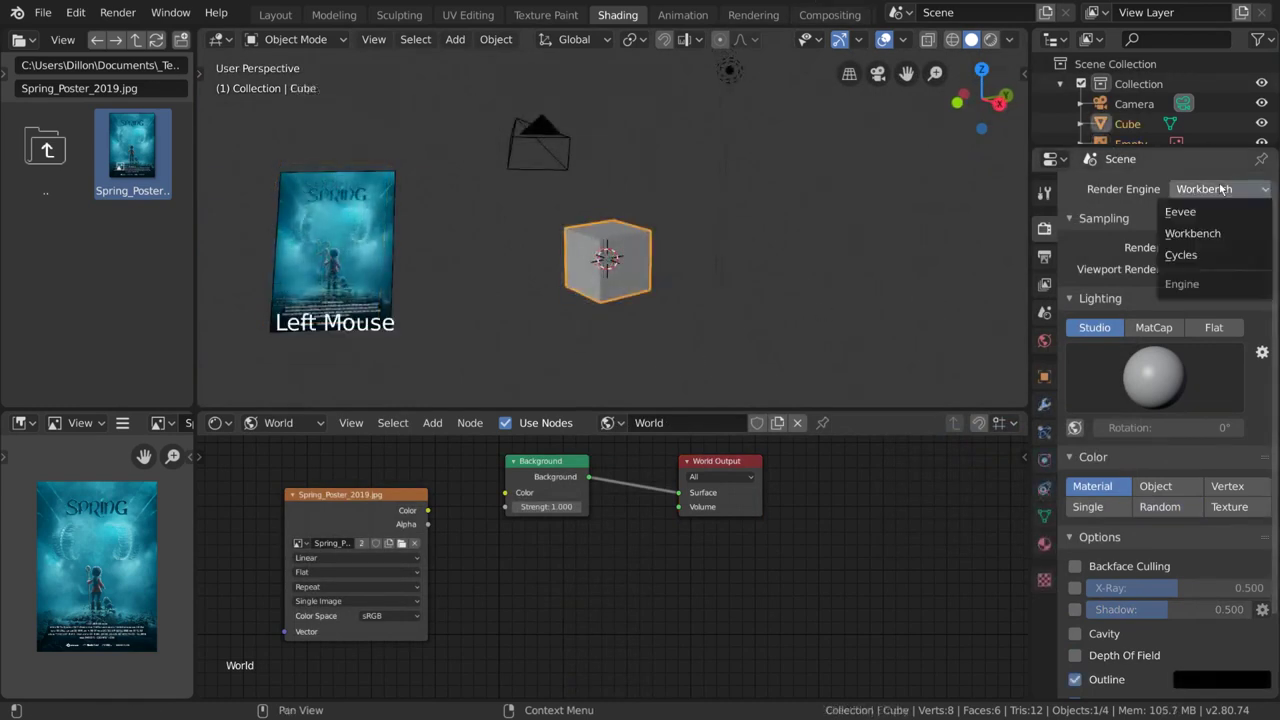
{"action": "left_click", "coordinate": [1203, 236]}
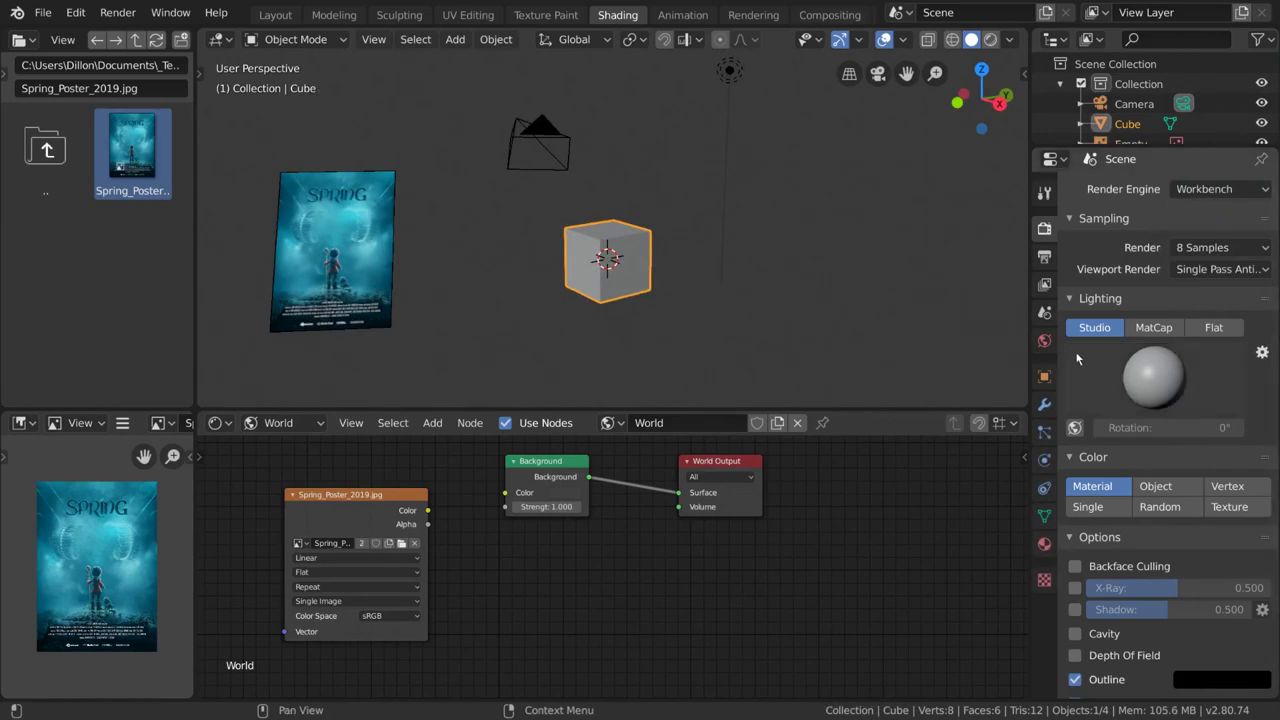
Set the Workbench render color to Random and enable X-Ray, Shadow, Cavity and Depth Of Field
{"action": "left_click", "coordinate": [1009, 39]}
{"action": "left_click", "coordinate": [994, 303]}
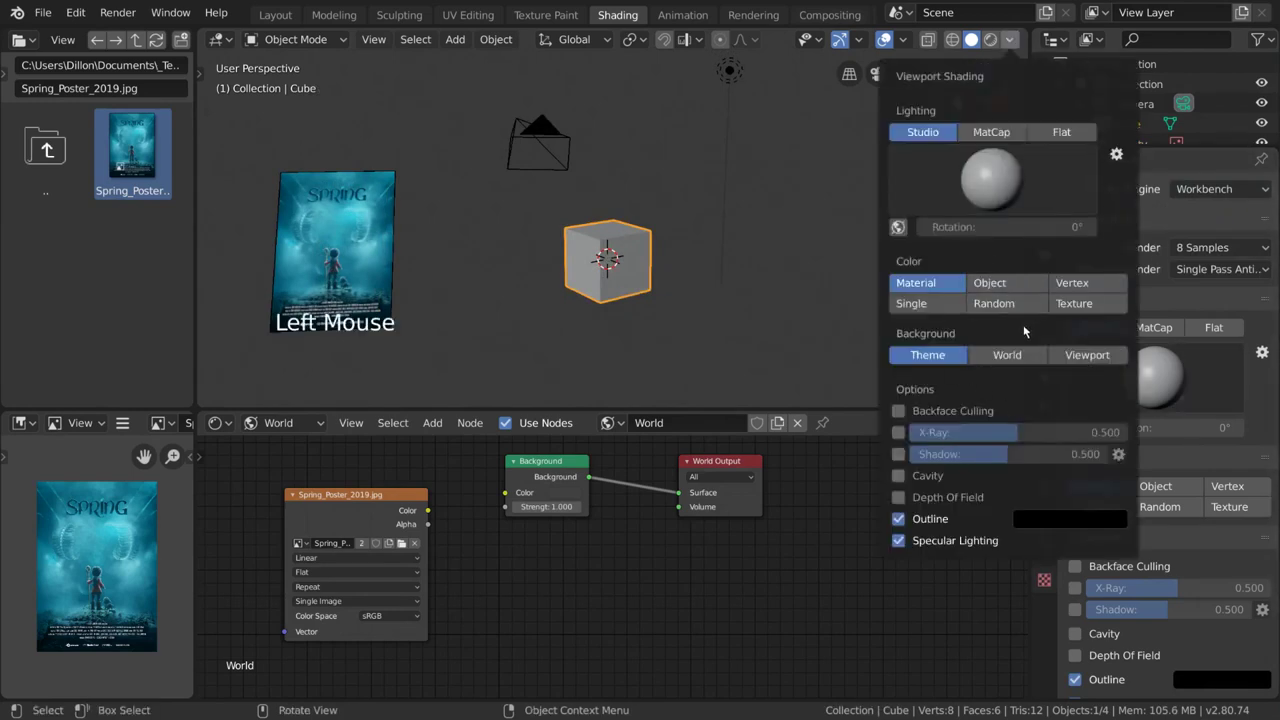
{"action": "left_click", "coordinate": [1075, 588]}
{"action": "left_click", "coordinate": [1075, 609]}
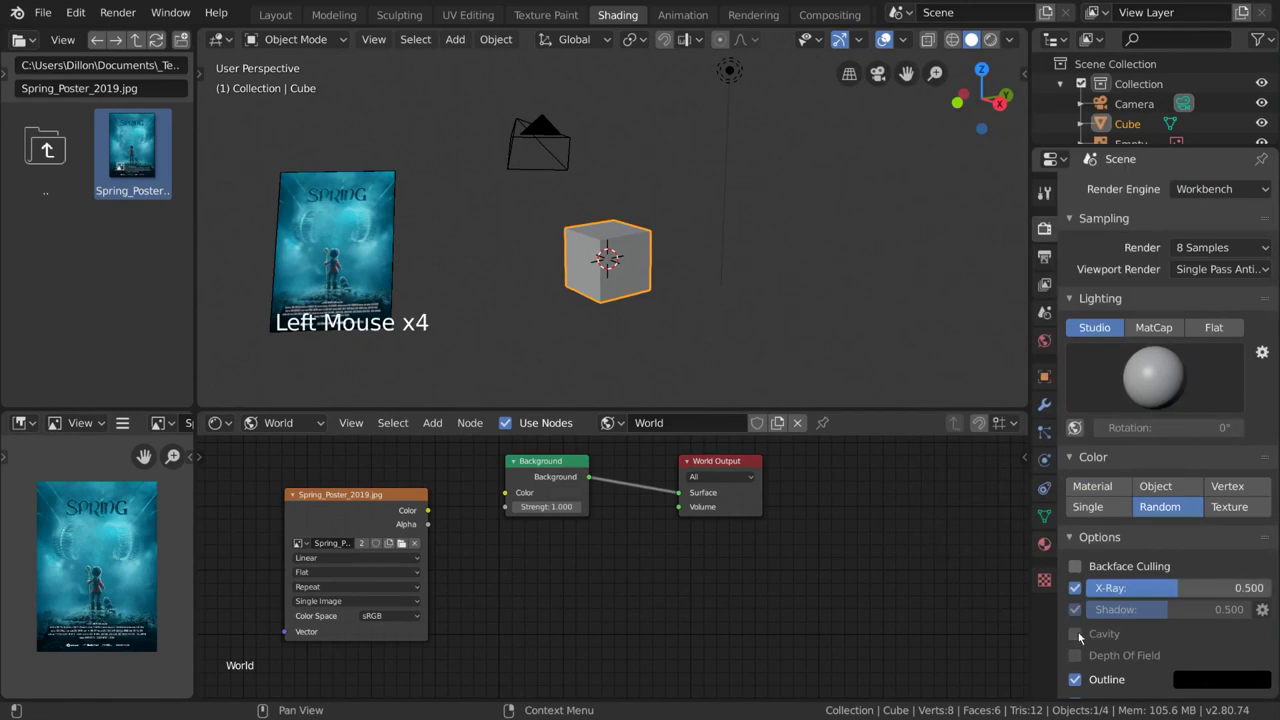
{"action": "left_click", "coordinate": [1075, 633]}
{"action": "left_click", "coordinate": [1075, 655]}
Choose a different studio light for the Workbench render lighting
{"action": "scroll", "coordinate": [1079, 665], "scroll_direction": "down", "scroll_amount": 5}
{"action": "scroll", "coordinate": [1154, 616], "scroll_direction": "up", "scroll_amount": 5}
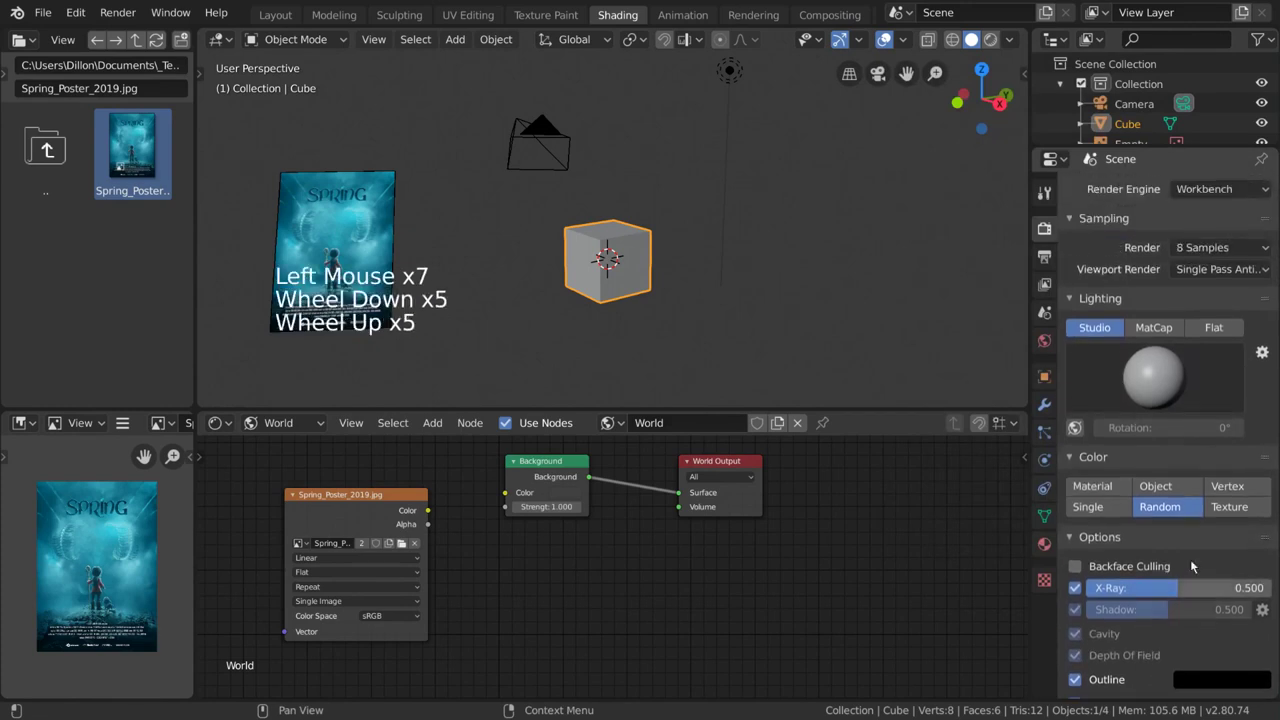
{"action": "left_click", "coordinate": [1187, 387]}
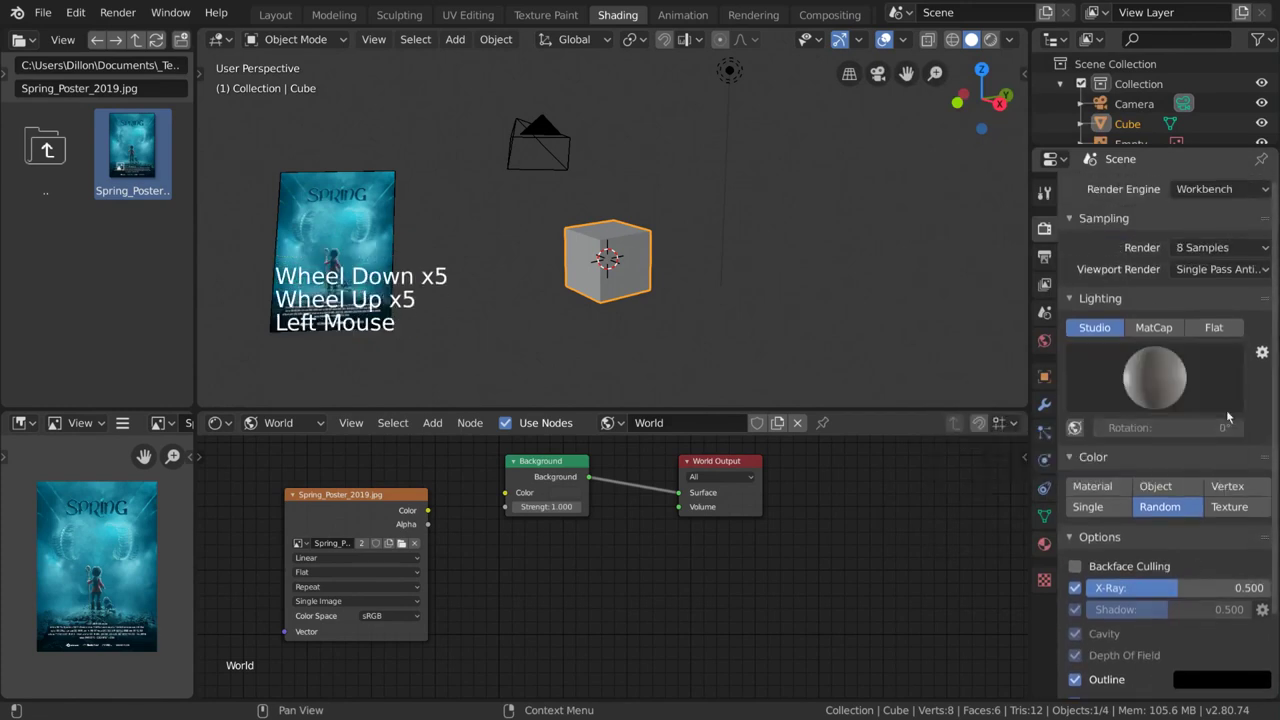
Switch the viewport to wireframe shading, run a viewport render image, and close the result
{"action": "key", "text": "z"}
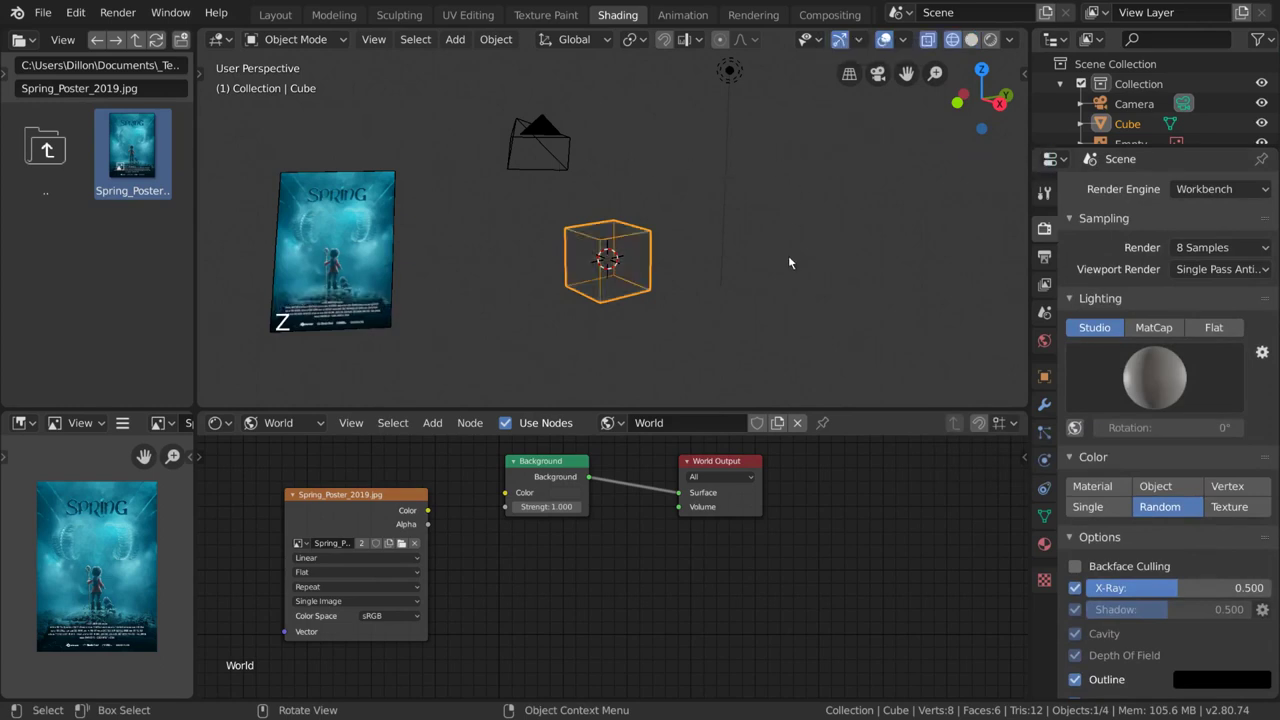
{"action": "left_click", "coordinate": [373, 39]}
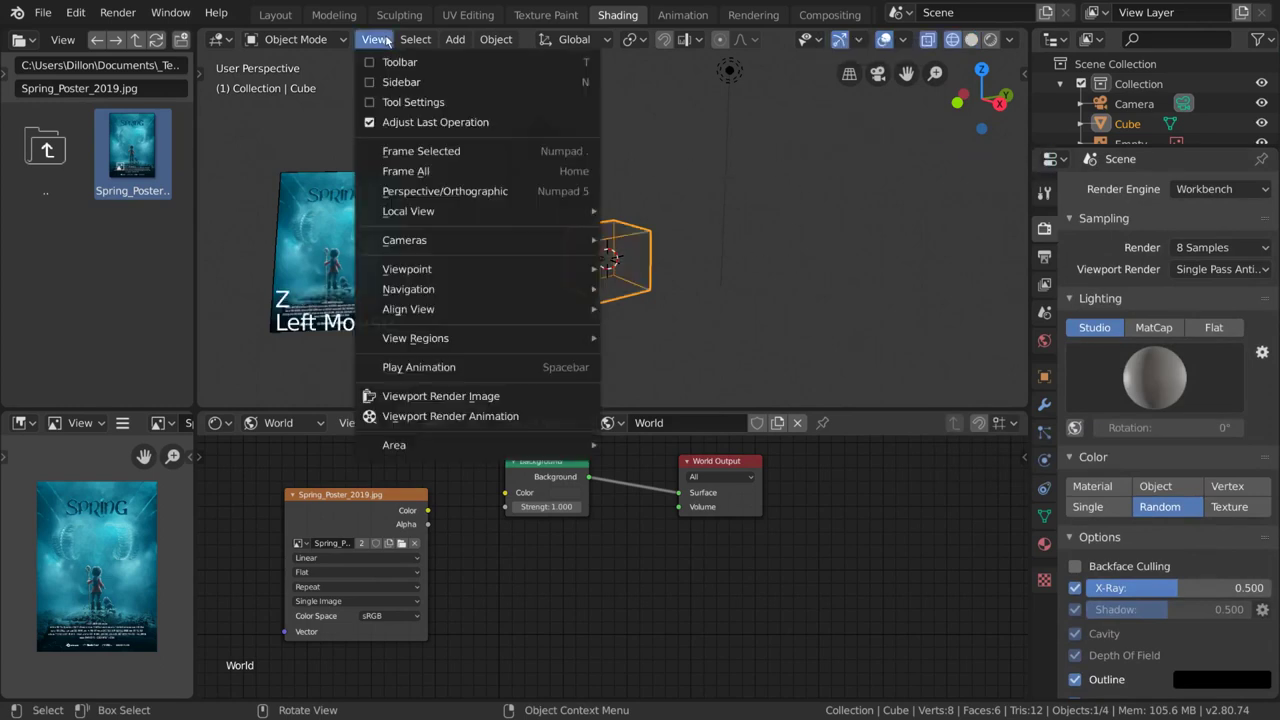
{"action": "left_click", "coordinate": [455, 396]}
{"action": "key", "text": "Escape"}
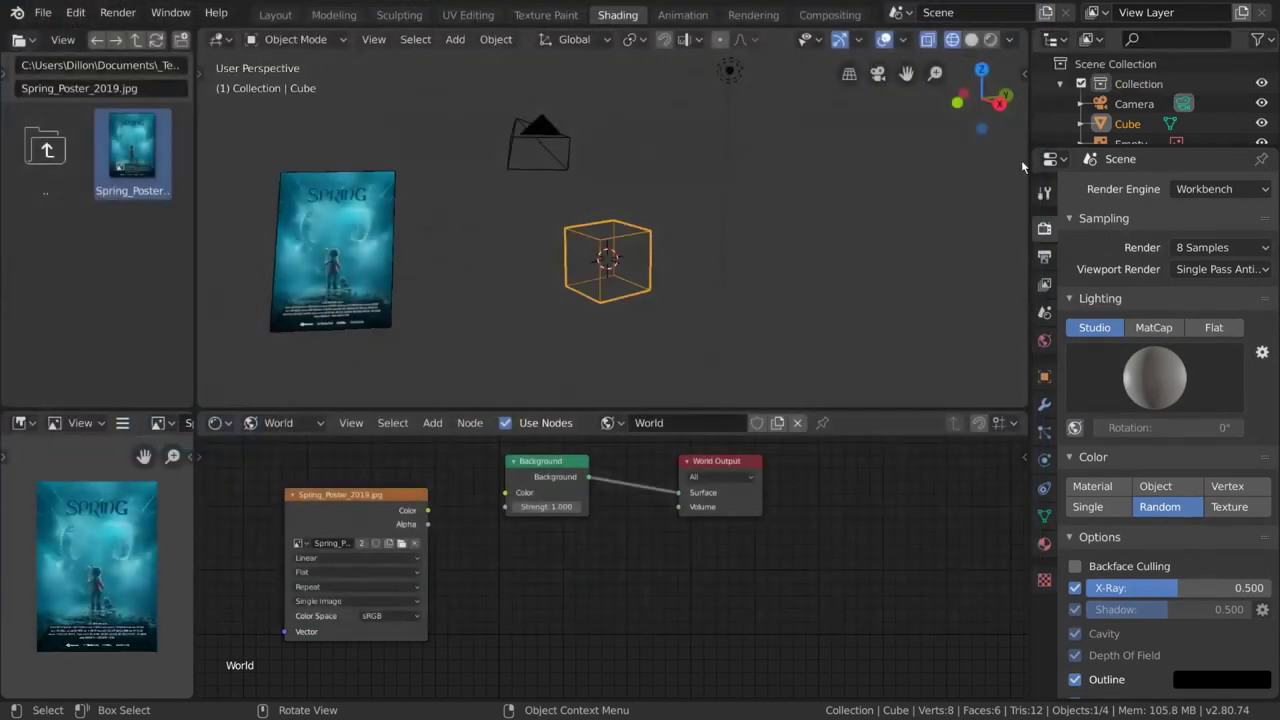
Render a still image with the Workbench settings and close the render window
{"action": "left_click", "coordinate": [117, 12]}
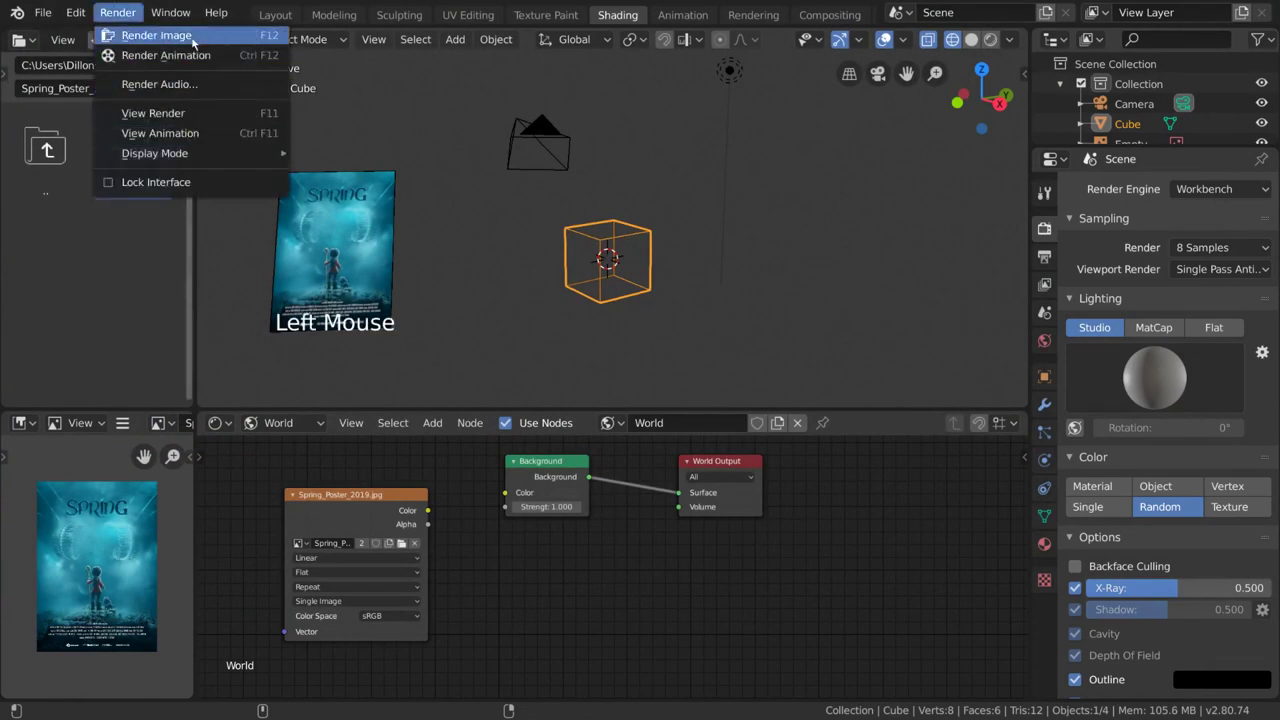
{"action": "left_click", "coordinate": [140, 34]}
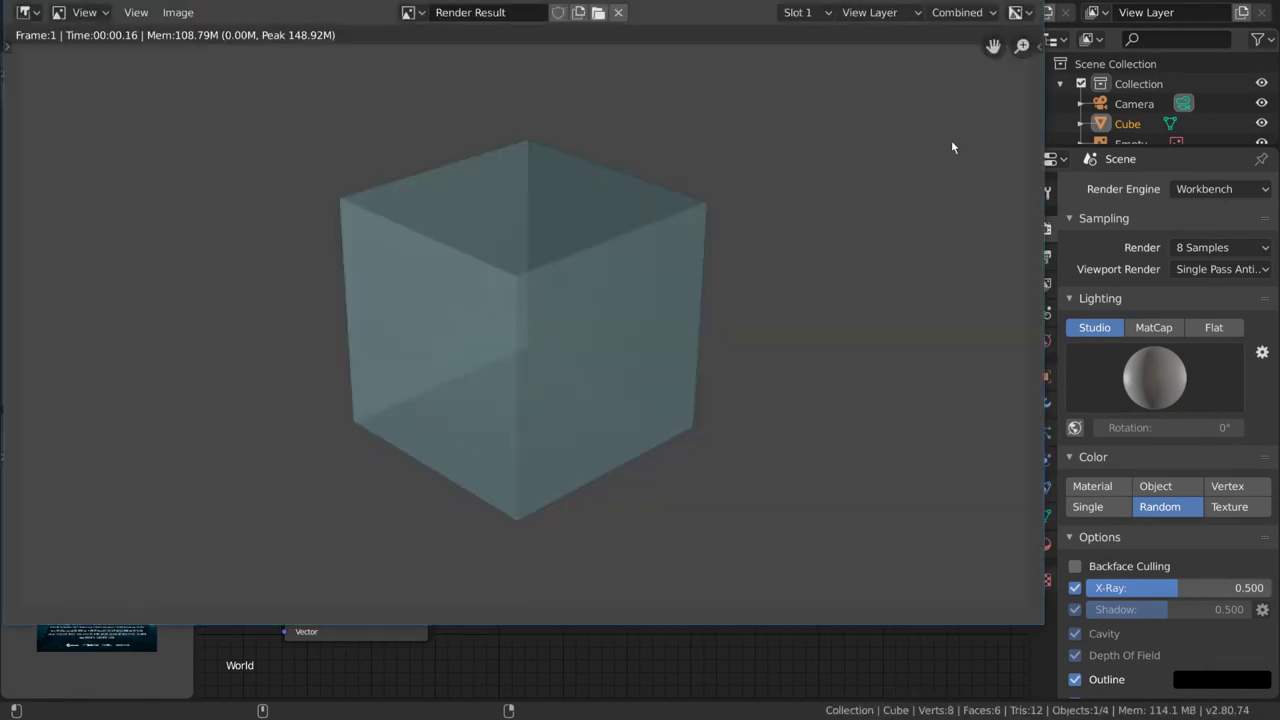
{"action": "key", "text": "Escape"}
Switch the shader editor from World to Object shaders and show the cube's material properties
{"action": "left_click", "coordinate": [284, 422]}
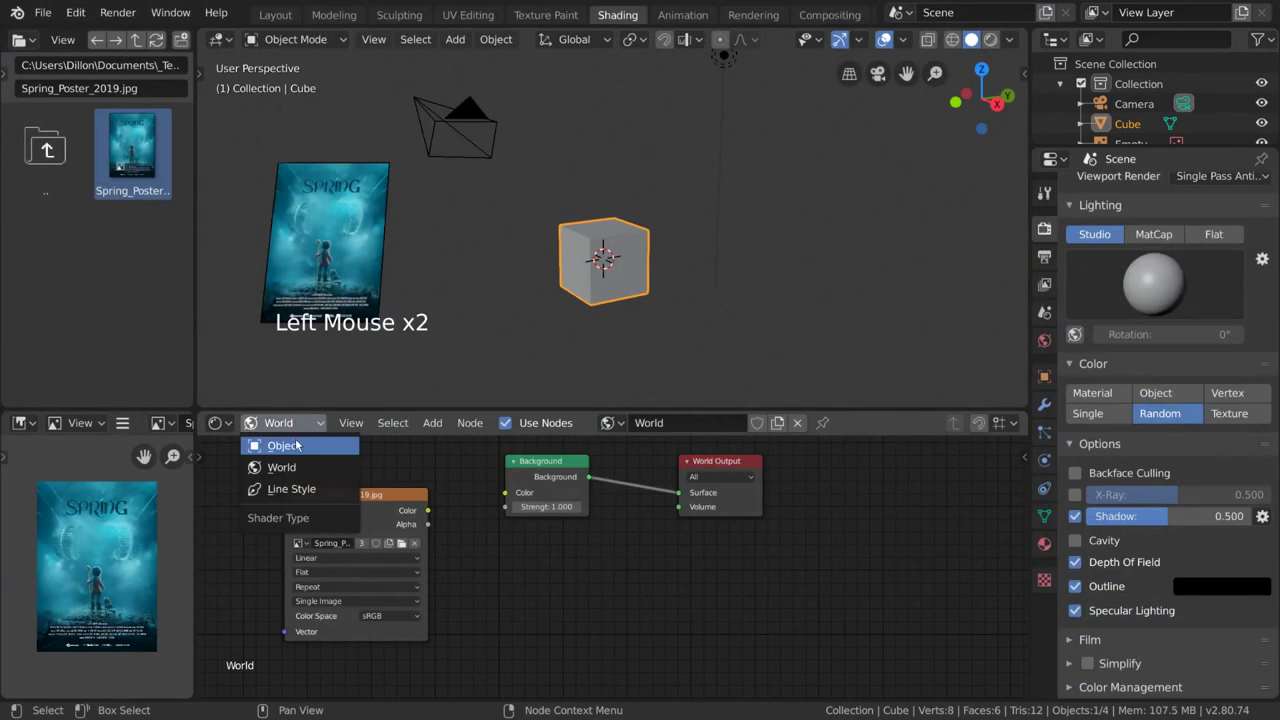
{"action": "left_click", "coordinate": [284, 445]}
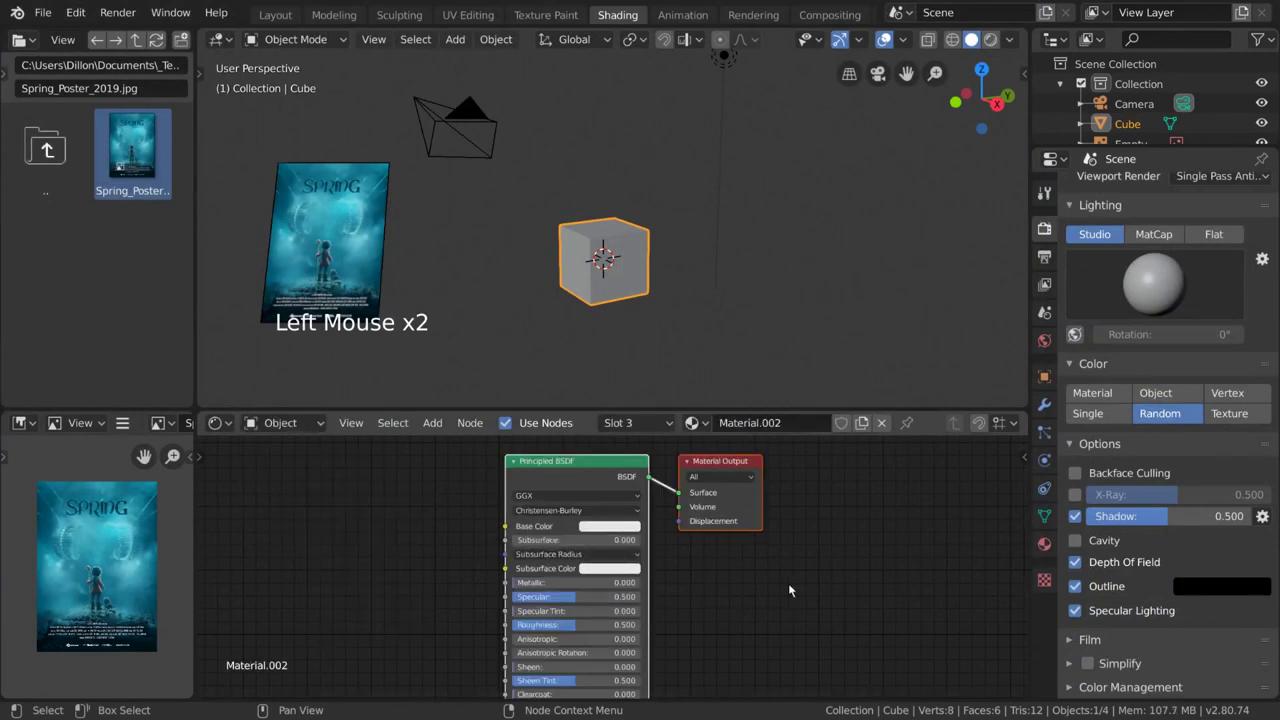
{"action": "left_click", "coordinate": [1042, 547]}
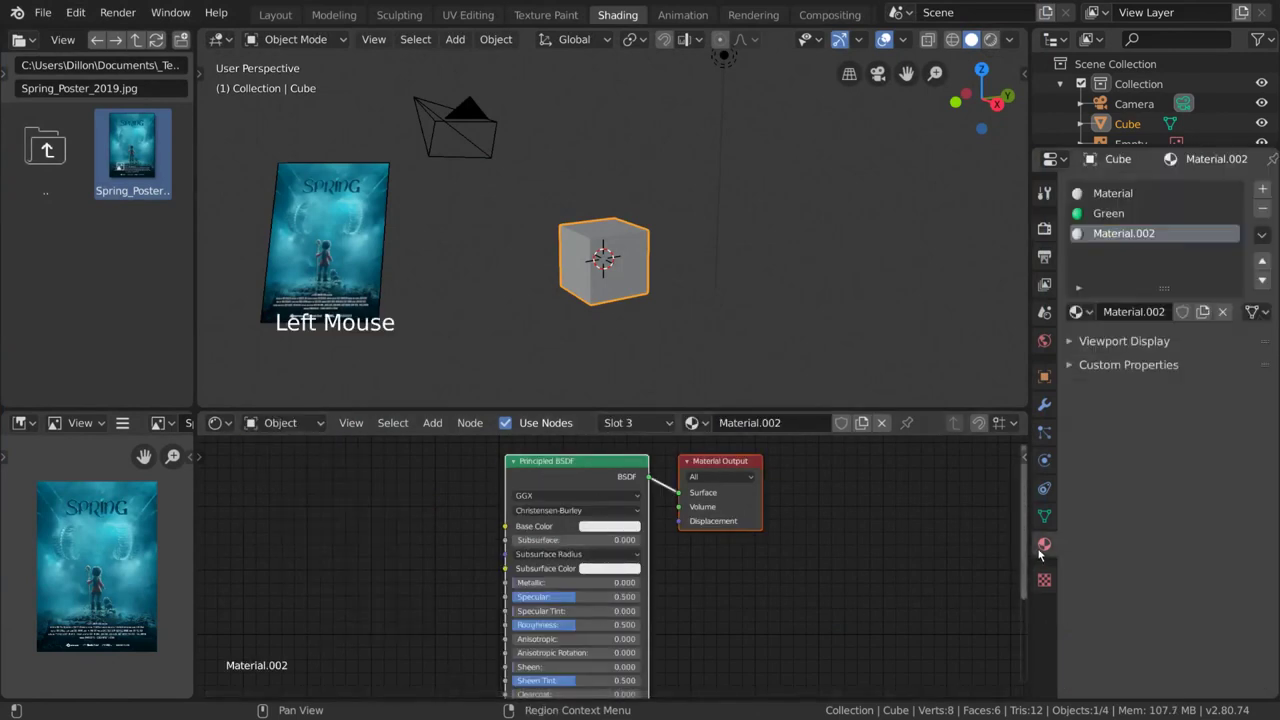
Select the cube's first material slot, Material, and open the color picker of its viewport display color
{"action": "left_click", "coordinate": [1117, 193]}
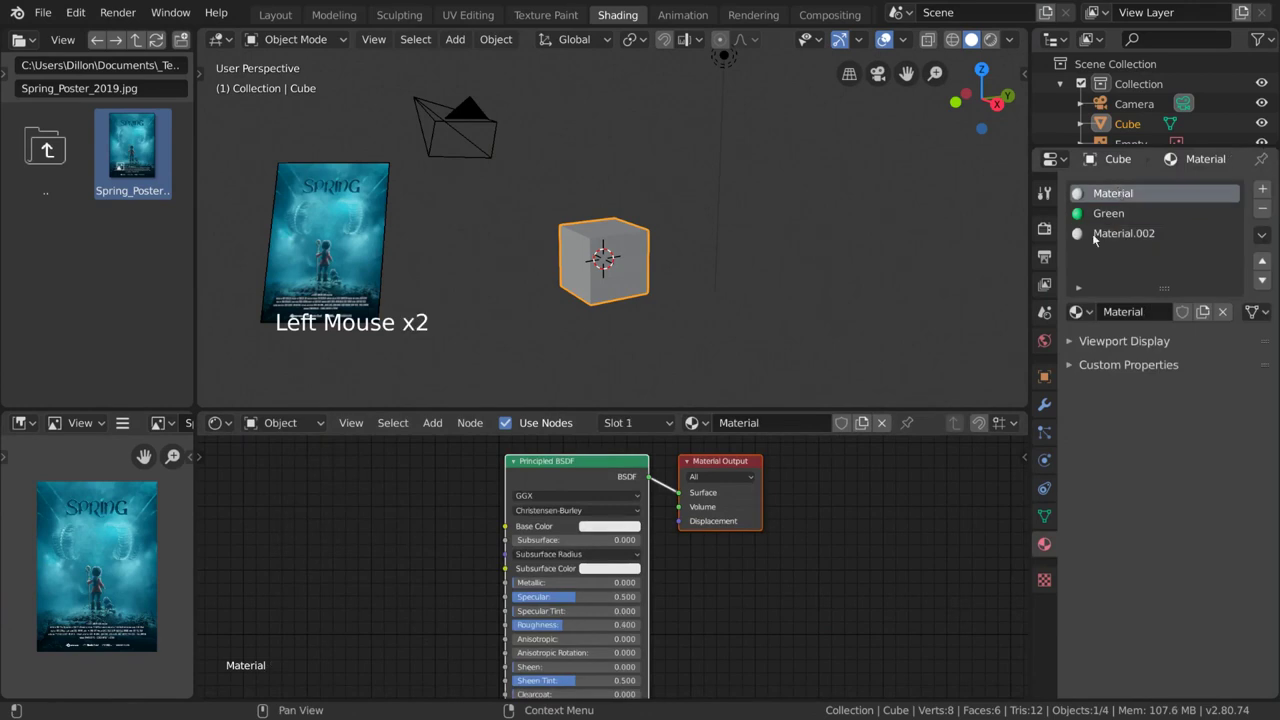
{"action": "left_click", "coordinate": [1110, 341]}
{"action": "left_click", "coordinate": [1166, 368]}
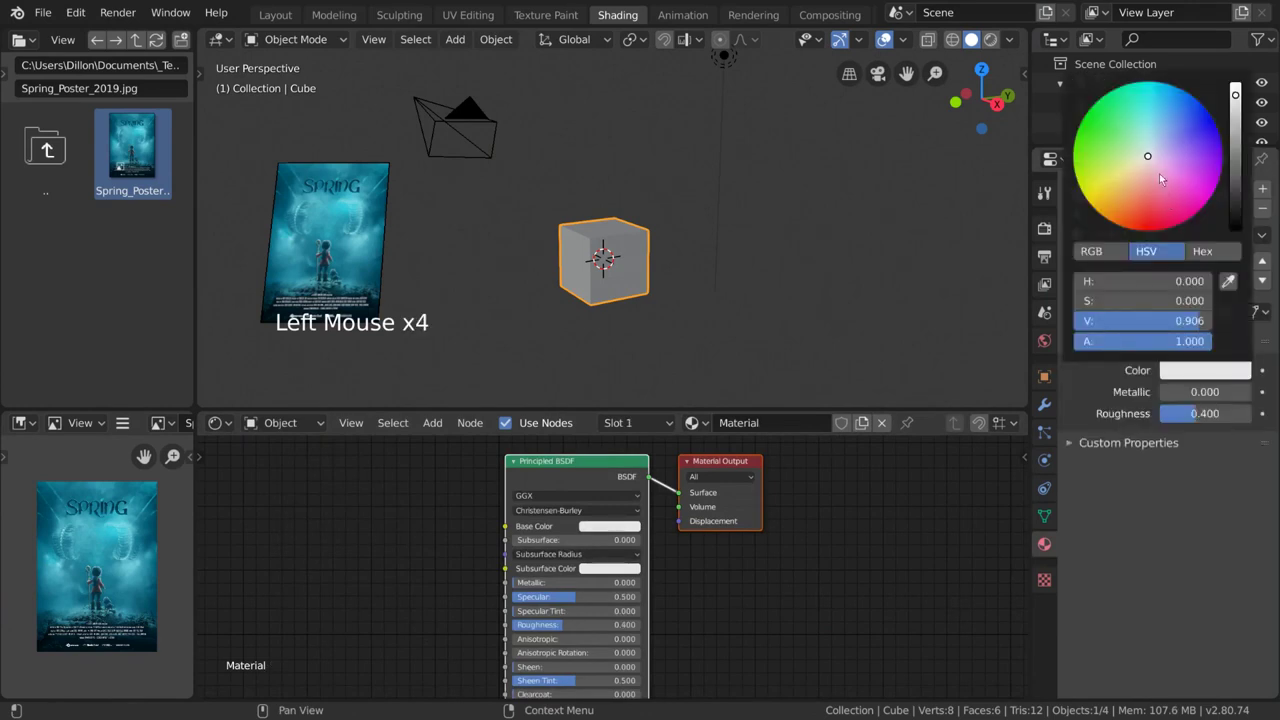